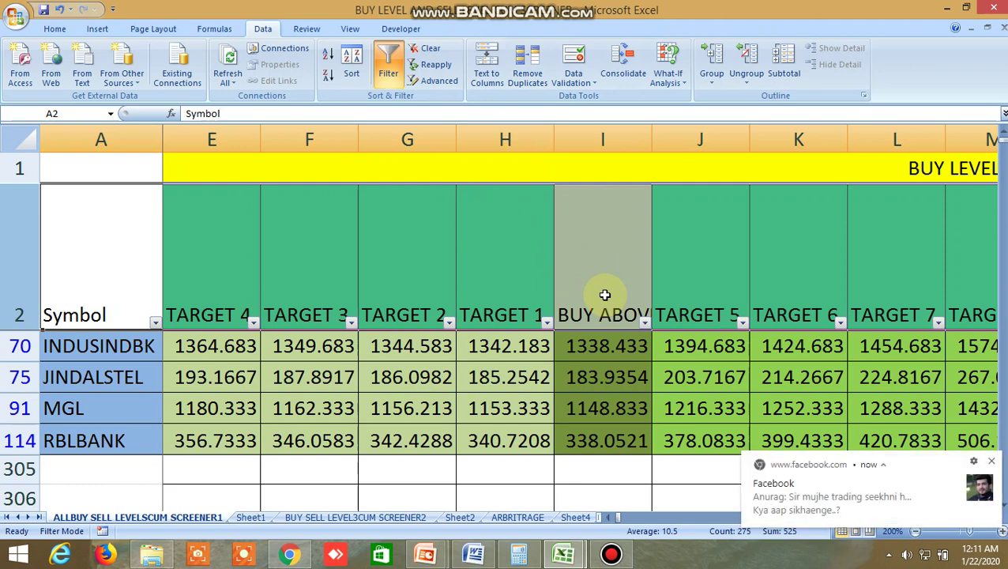
# - Dismiss the notification, and examine the BUY ABOVE and TARGET headers in the BUY LEVEL AND SELL LEVELS 1 section
pyautogui.click(992, 464)
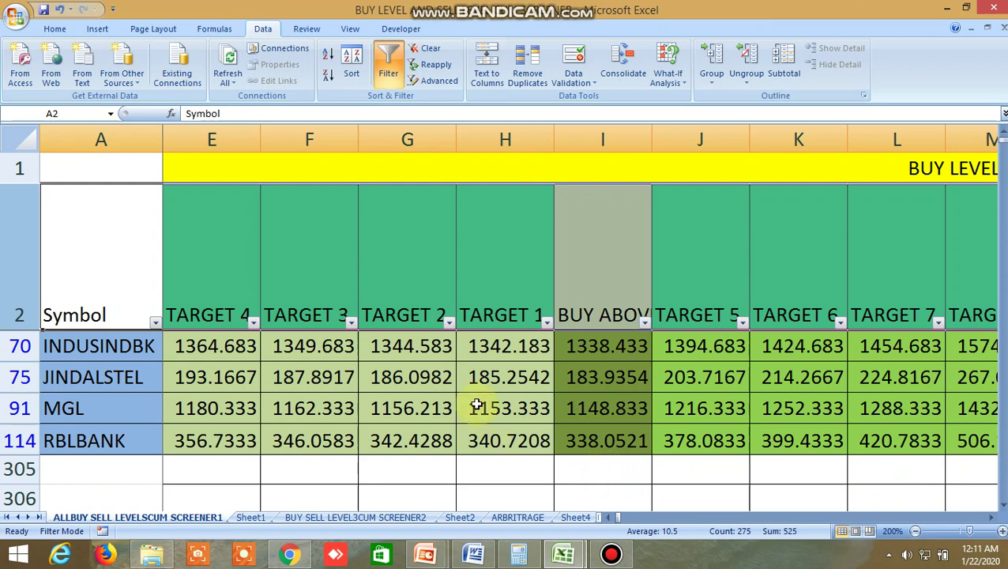
pyautogui.click(596, 267)
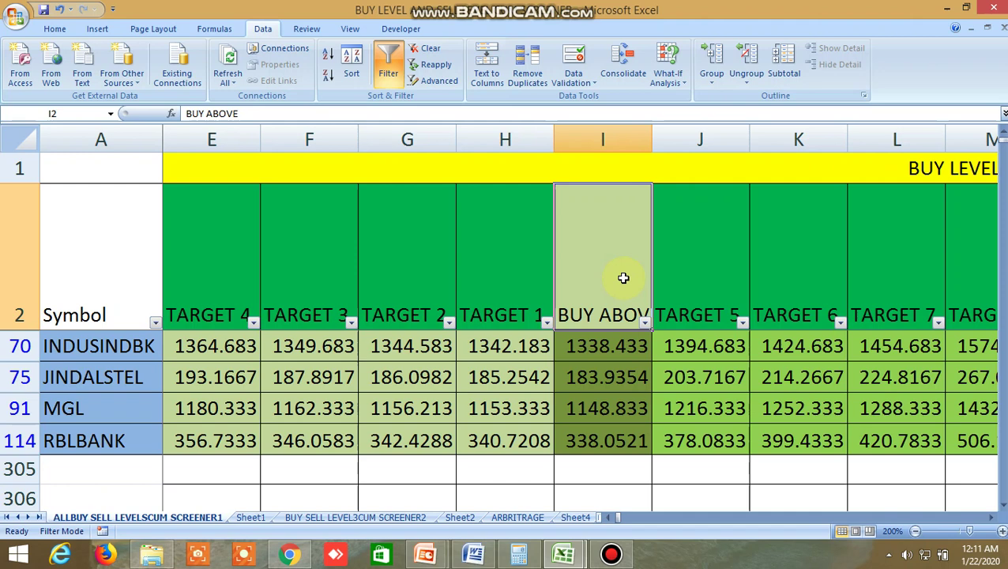
pyautogui.moveTo(618, 519); pyautogui.dragTo(613, 519)
pyautogui.click(609, 518)
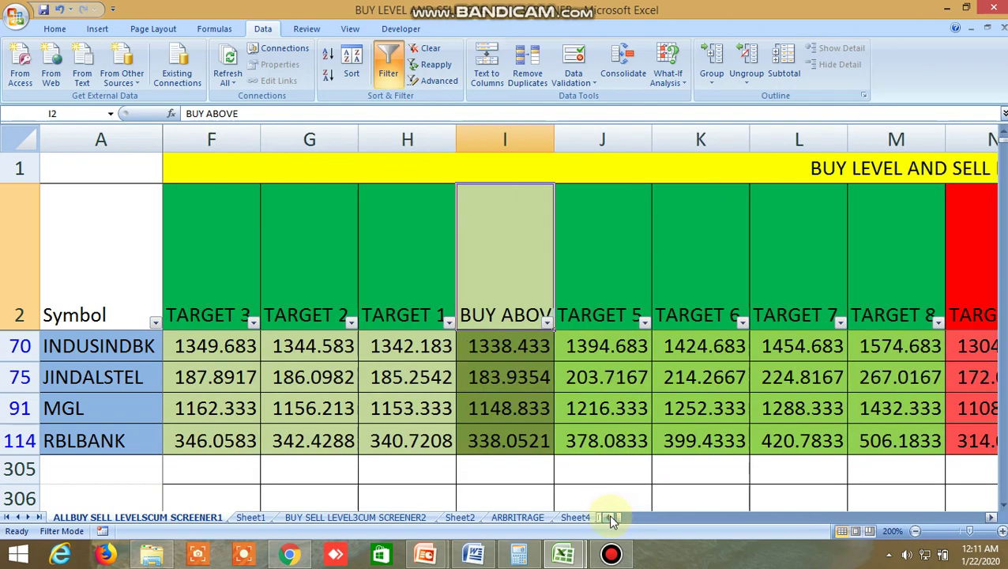
pyautogui.click(609, 517)
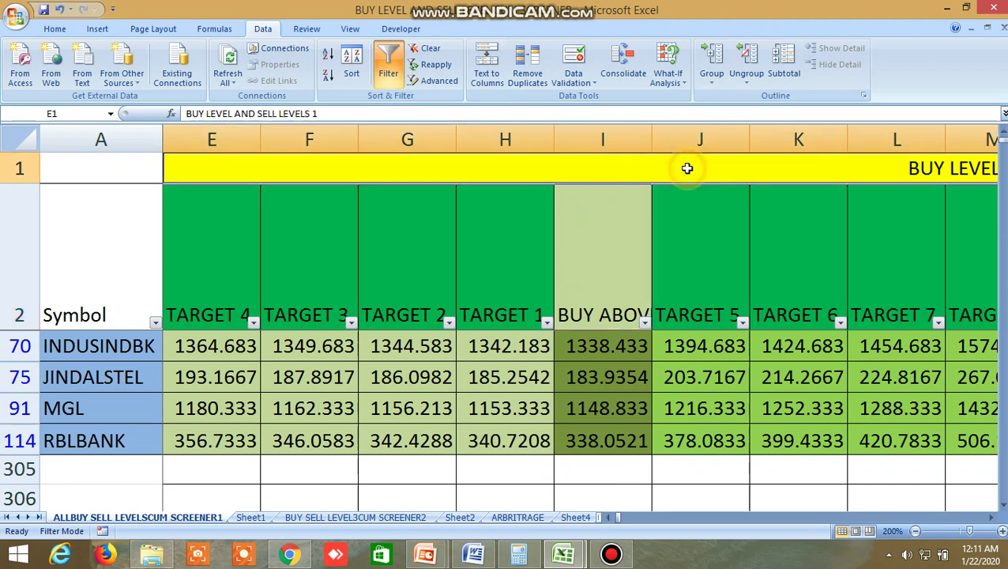
pyautogui.click(598, 276)
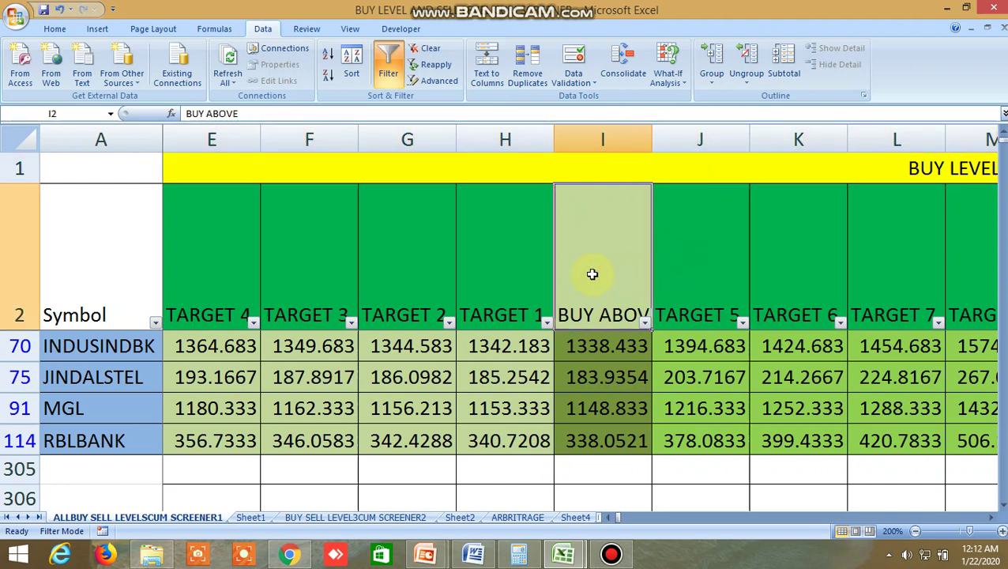
pyautogui.click(521, 276)
pyautogui.click(189, 253)
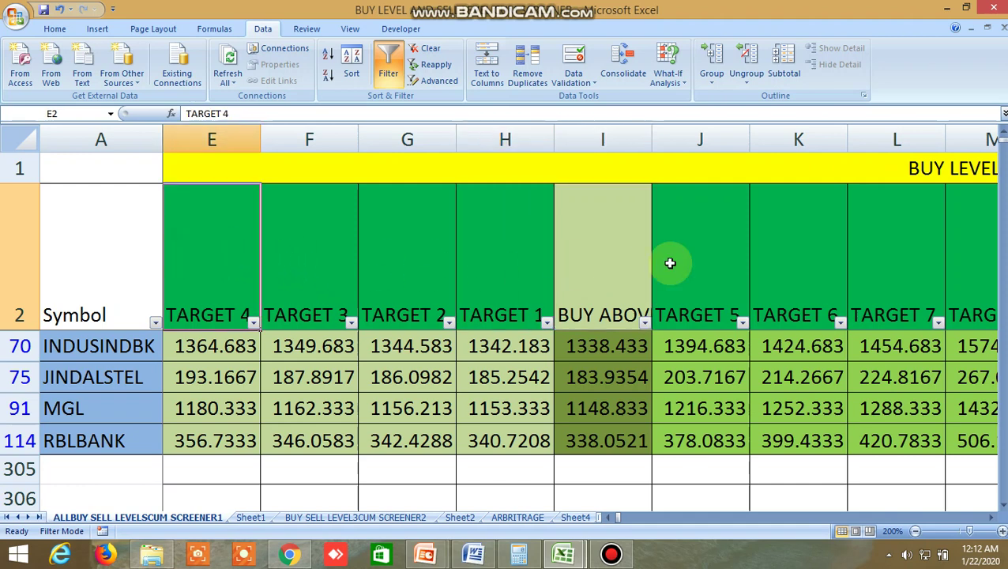
# - Review the buy targets, sell targets and Sell below columns of BUY LEVEL AND SELL LEVELS 1 for the filtered symbols
pyautogui.click(991, 518)
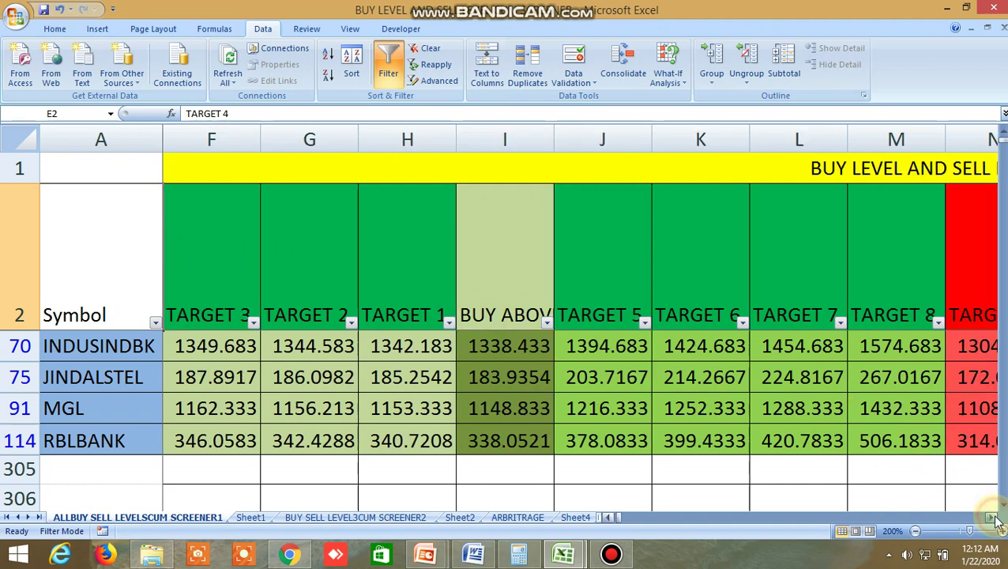
pyautogui.click(992, 518)
pyautogui.click(992, 518)
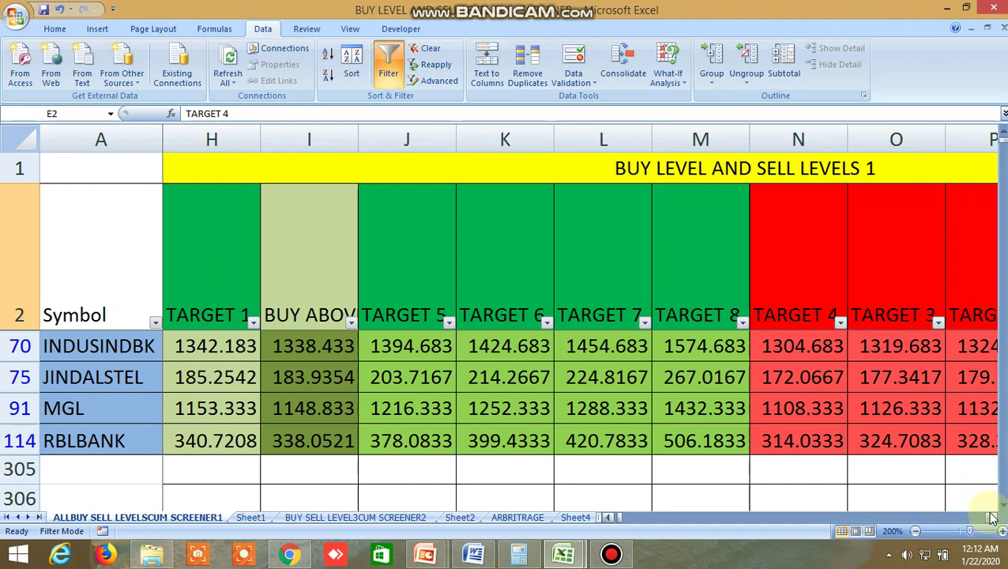
pyautogui.click(992, 518)
pyautogui.click(992, 518)
pyautogui.click(992, 518)
pyautogui.click(991, 518)
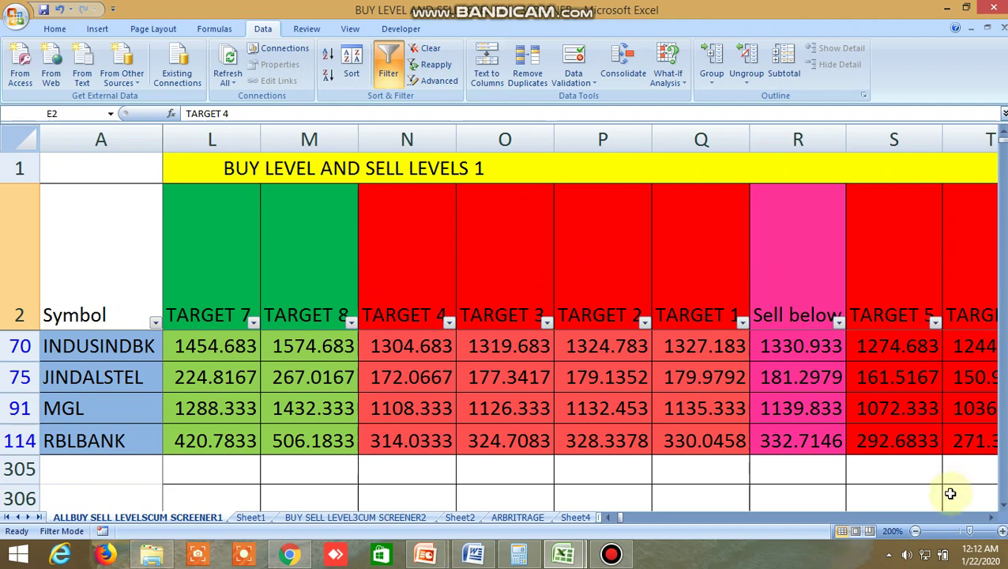
pyautogui.click(620, 518)
pyautogui.click(619, 518)
pyautogui.click(620, 518)
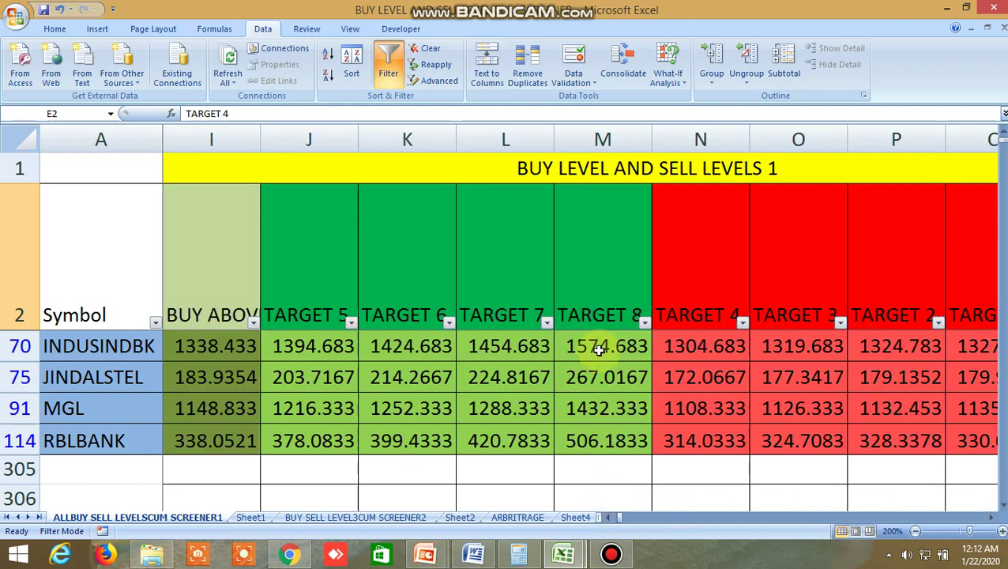
pyautogui.click(609, 518)
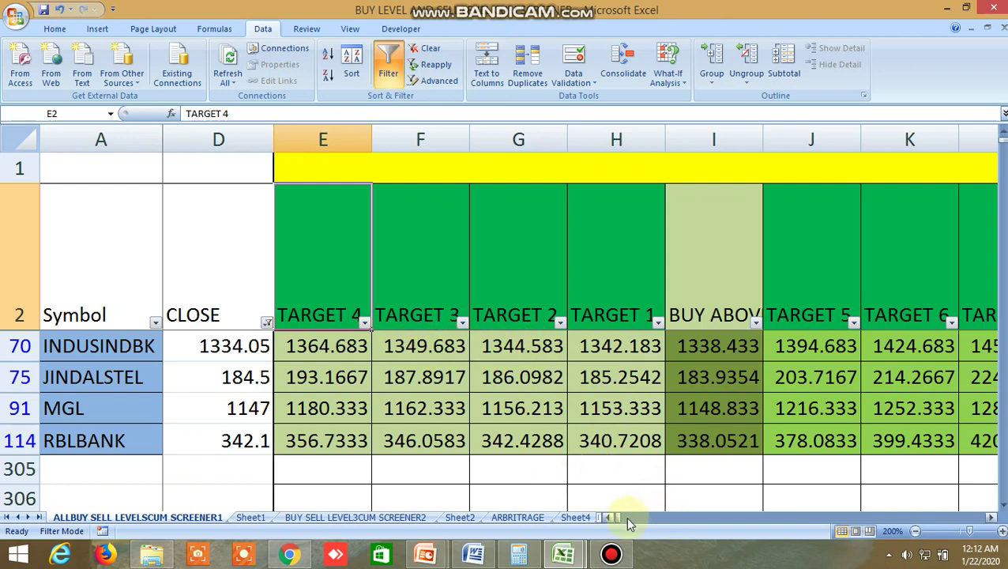
# - Examine the TRUE/FALSE screener columns comparing LTP with the buy level, the sell level and Targets 1 to 8
pyautogui.click(991, 517)
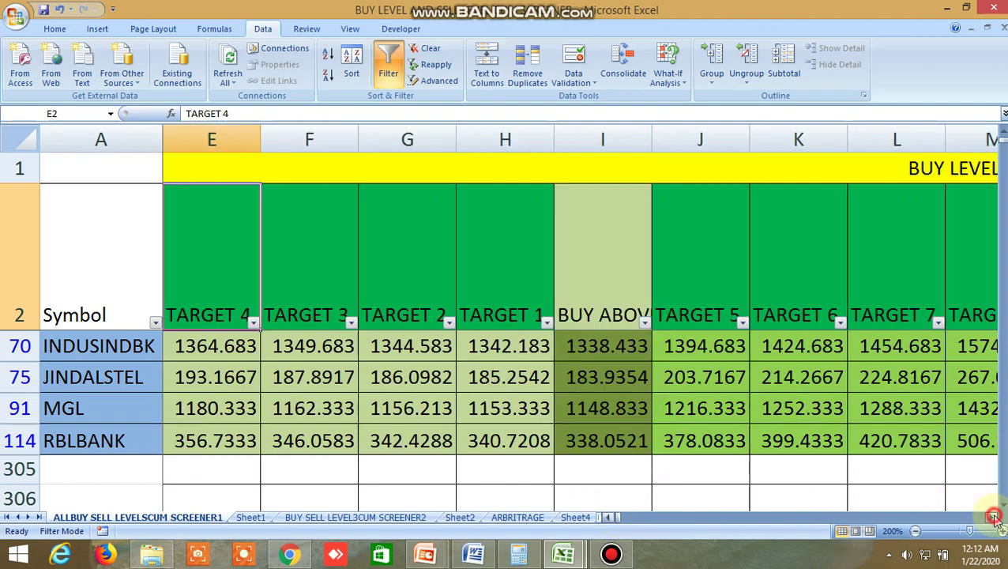
pyautogui.click(991, 517)
pyautogui.click(991, 518)
pyautogui.click(991, 517)
pyautogui.click(991, 518)
pyautogui.click(991, 517)
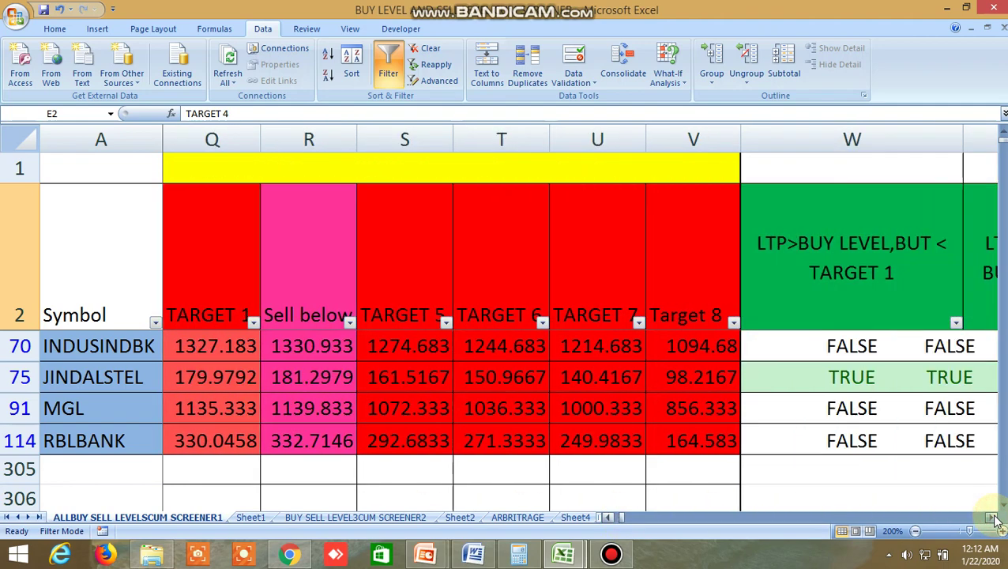
pyautogui.click(991, 517)
pyautogui.click(991, 517)
pyautogui.click(991, 517)
pyautogui.click(991, 517)
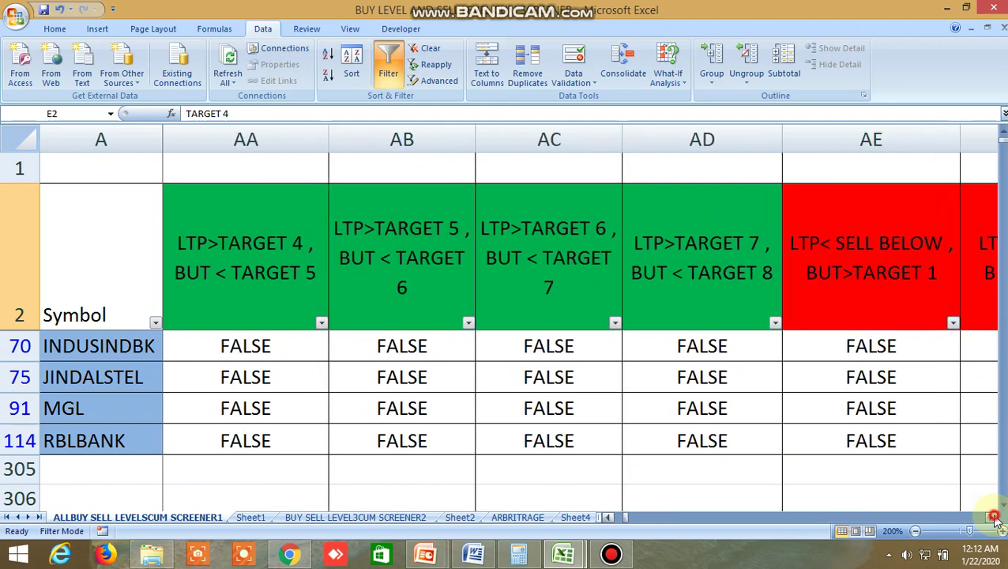
pyautogui.click(991, 517)
pyautogui.click(991, 518)
pyautogui.click(991, 518)
pyautogui.click(991, 517)
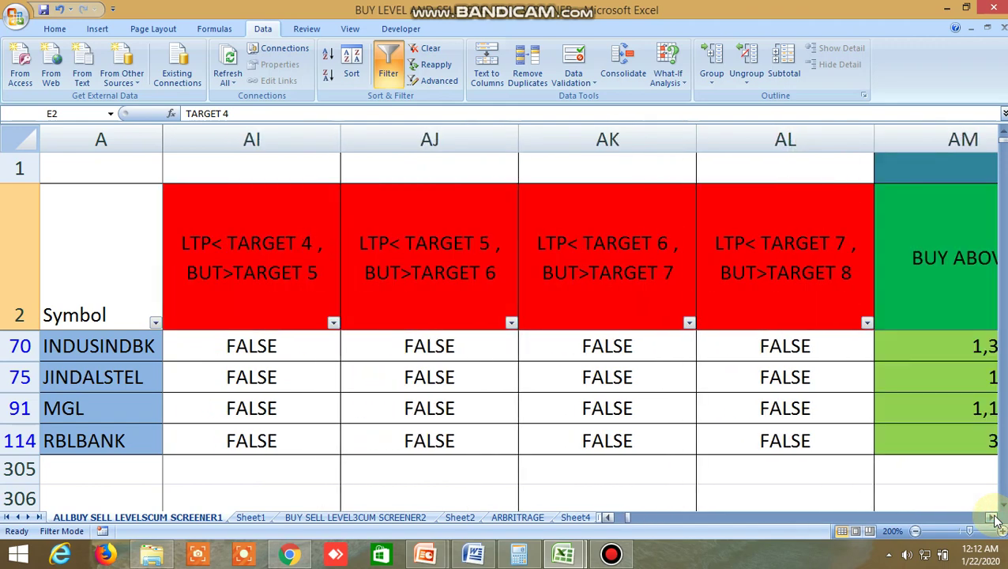
# - Examine the BUY ABOVE, SELL BELOW and target columns in the BUY LEVEL AND SELL LEVELS 2 section
pyautogui.click(991, 517)
pyautogui.click(991, 517)
pyautogui.click(991, 518)
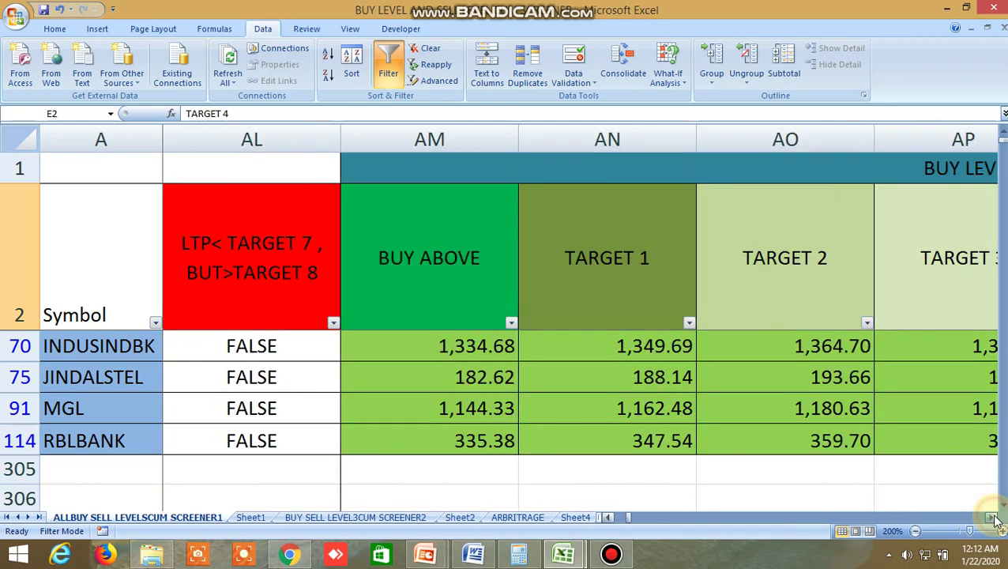
pyautogui.click(991, 518)
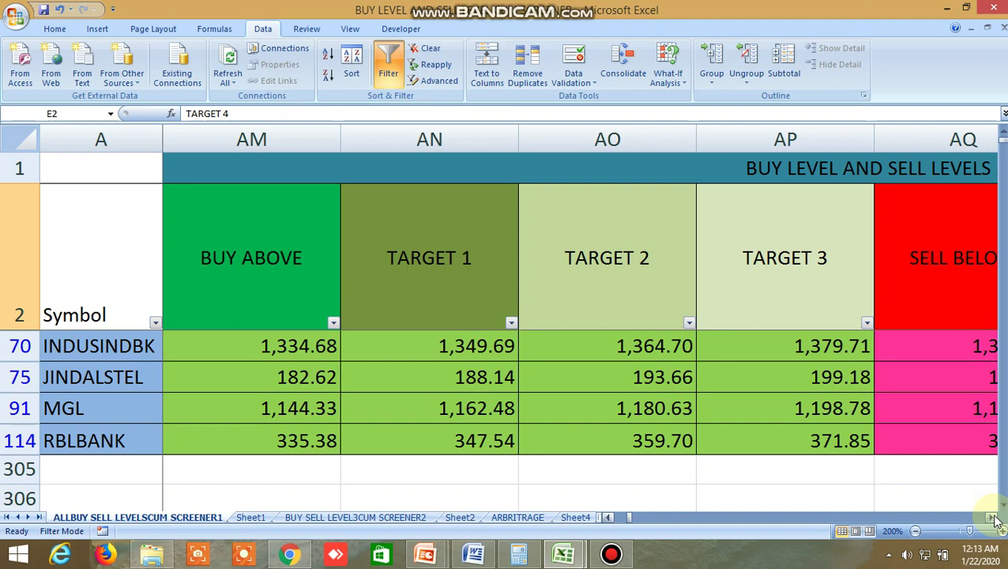
pyautogui.click(739, 165)
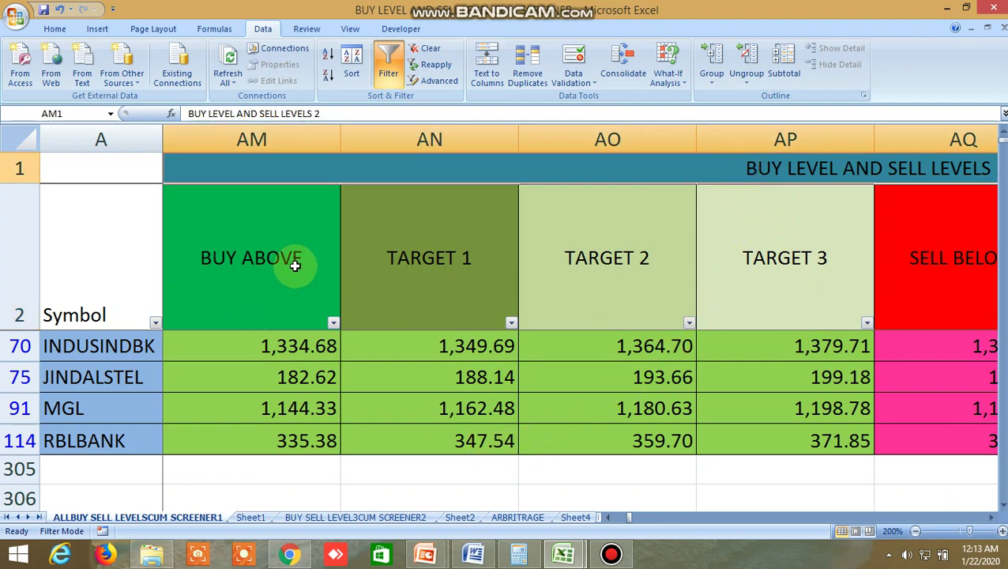
pyautogui.click(996, 517)
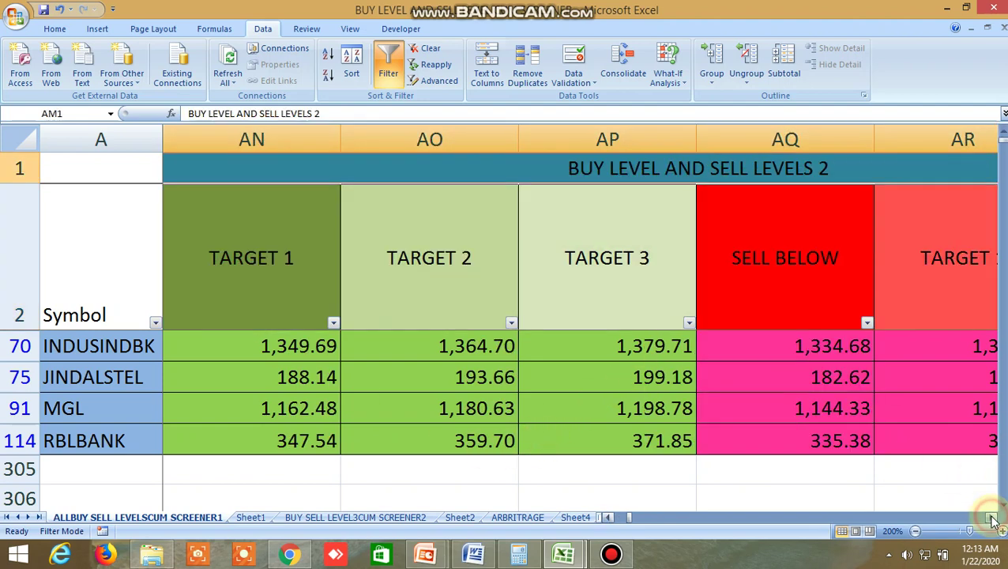
pyautogui.click(996, 517)
pyautogui.click(995, 518)
# - Examine the R1 to R7 resistance and S1 support headers in the BUY LEVEL AND SELL LEVELS 3 section
pyautogui.moveTo(993, 519); pyautogui.dragTo(993, 520)
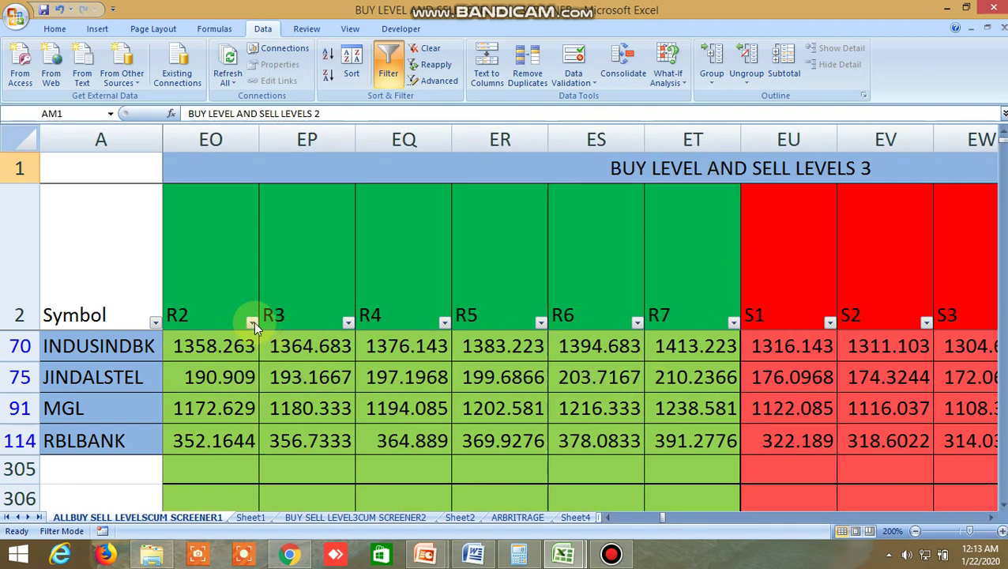
pyautogui.click(605, 517)
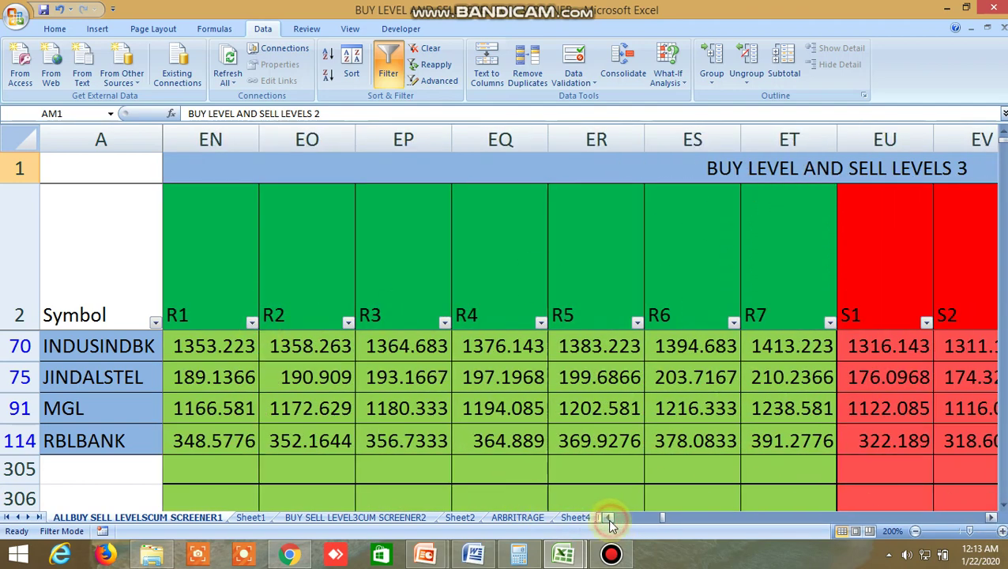
pyautogui.click(214, 288)
pyautogui.click(904, 278)
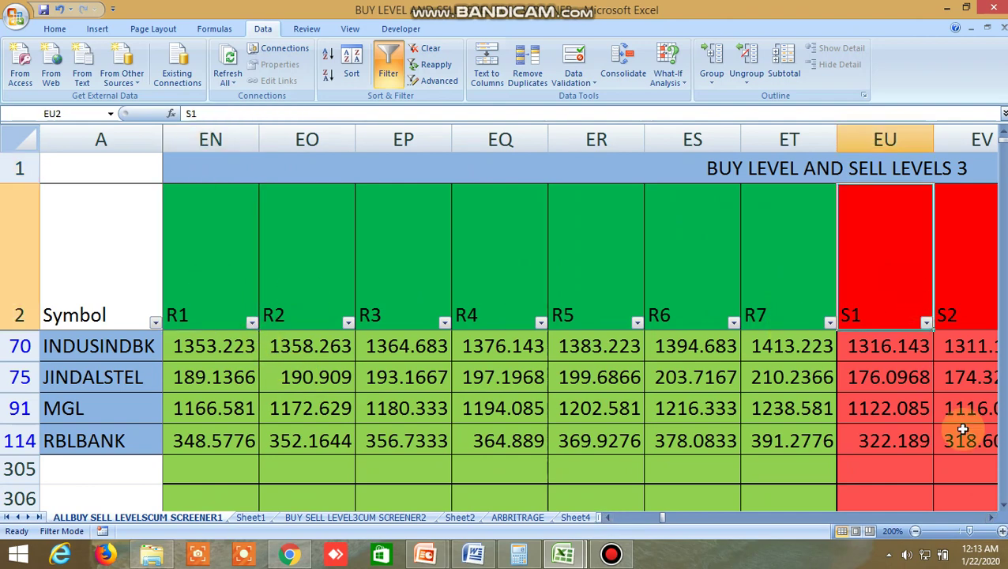
# - Review the PIVOT POINT columns R1 to R3 and S1 to S3 for the filtered symbols
pyautogui.click(992, 517)
pyautogui.moveTo(993, 517); pyautogui.dragTo(995, 523)
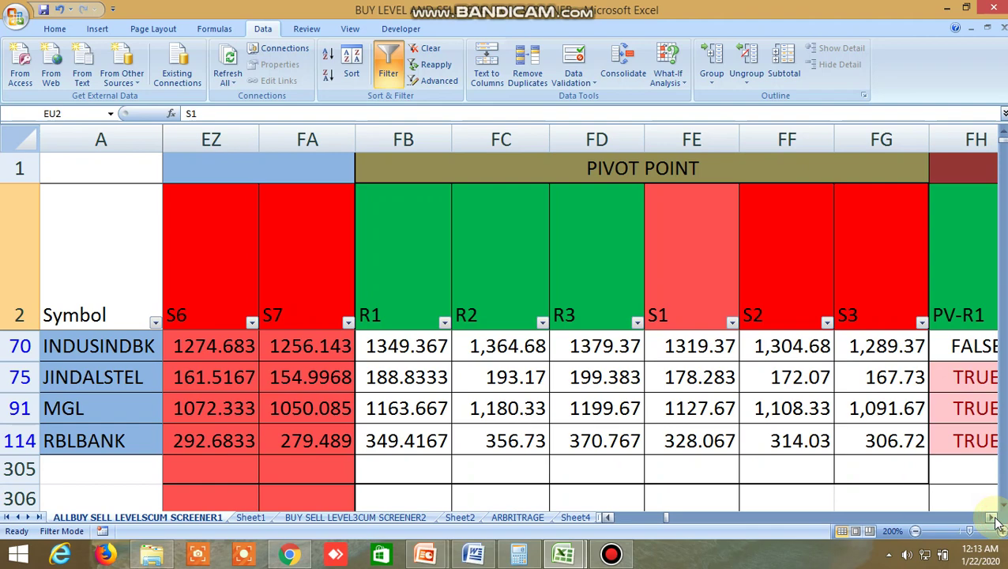
pyautogui.click(995, 522)
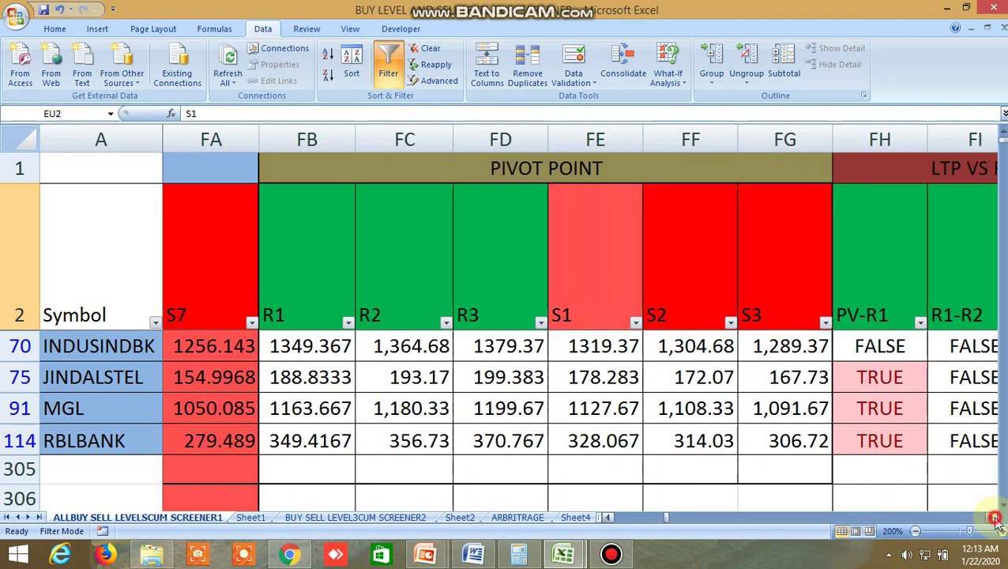
pyautogui.click(995, 522)
pyautogui.click(995, 523)
# - Review the BOLLINGERBAND section with its mid, upper and lower band columns and LTP comparisons
pyautogui.moveTo(995, 523); pyautogui.dragTo(995, 523)
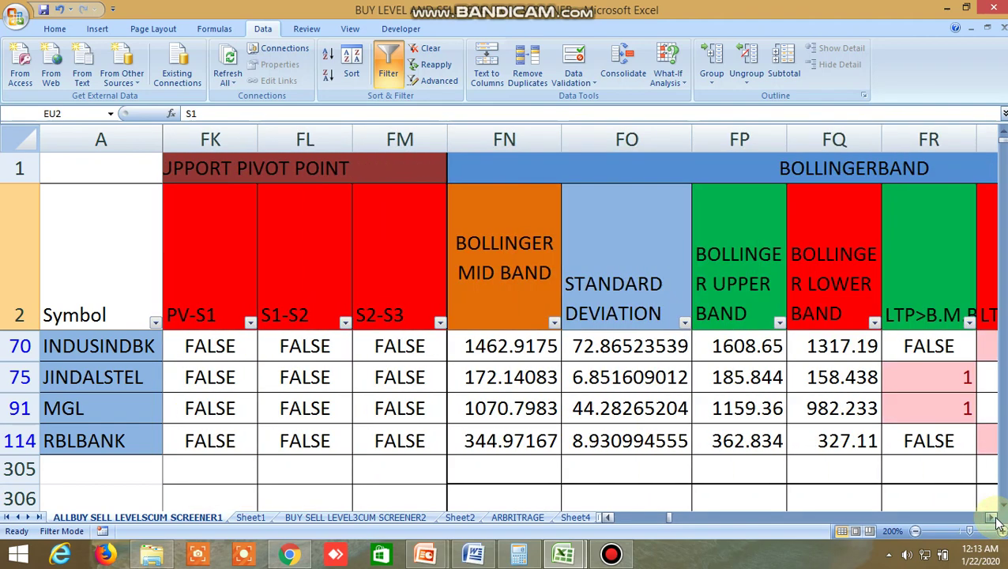
pyautogui.click(994, 522)
pyautogui.click(995, 523)
pyautogui.click(995, 523)
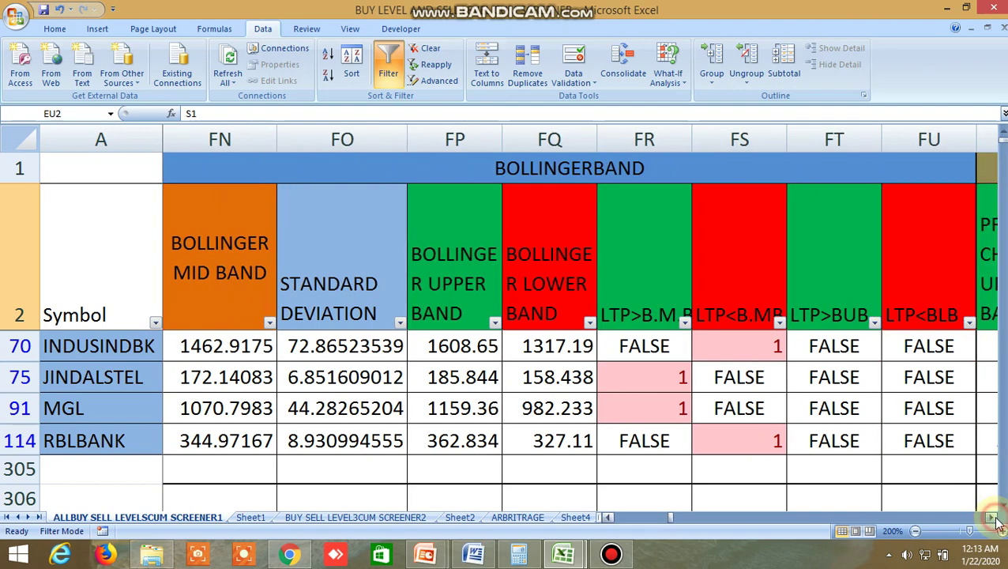
pyautogui.click(995, 523)
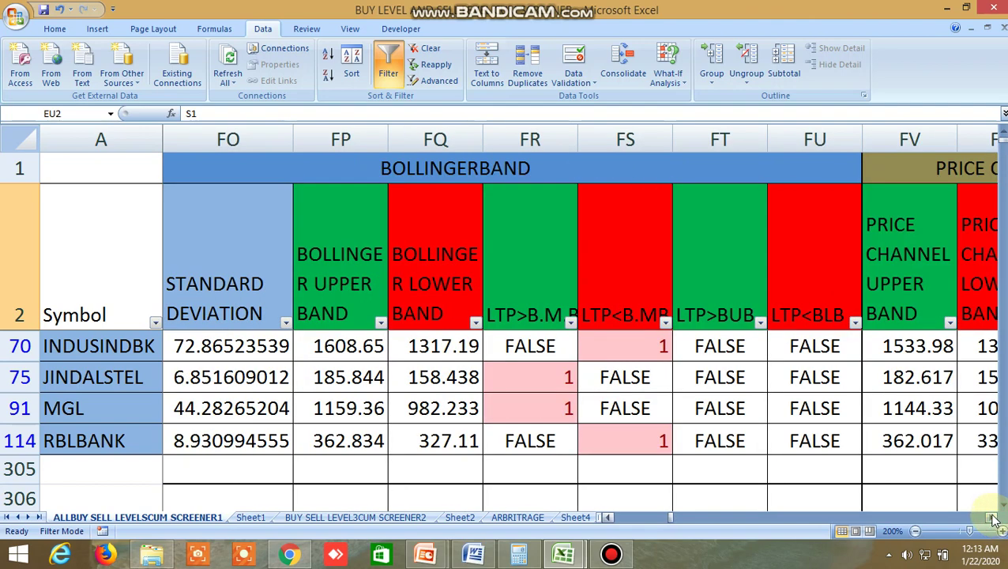
# - Review the PRICE CHANNEL band columns and the LTP VS PC CHANNEL comparison columns
pyautogui.click(993, 518)
pyautogui.click(993, 519)
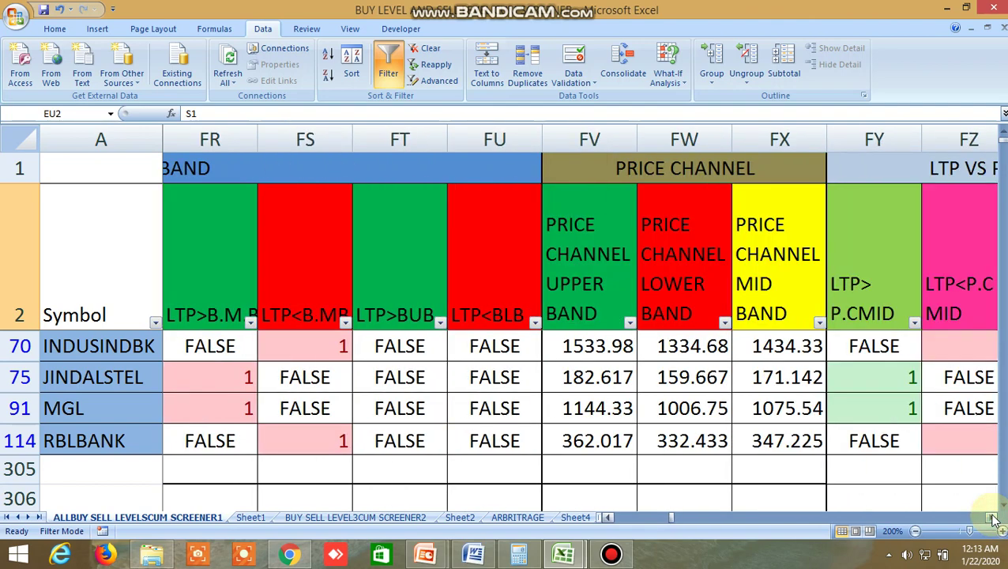
pyautogui.click(994, 519)
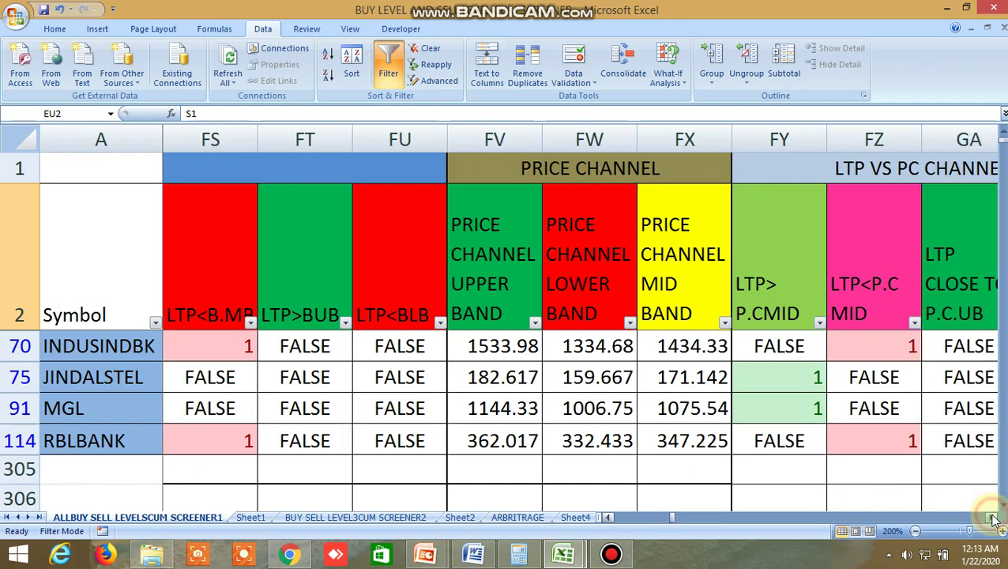
pyautogui.click(993, 518)
pyautogui.click(994, 518)
pyautogui.click(993, 518)
pyautogui.click(993, 518)
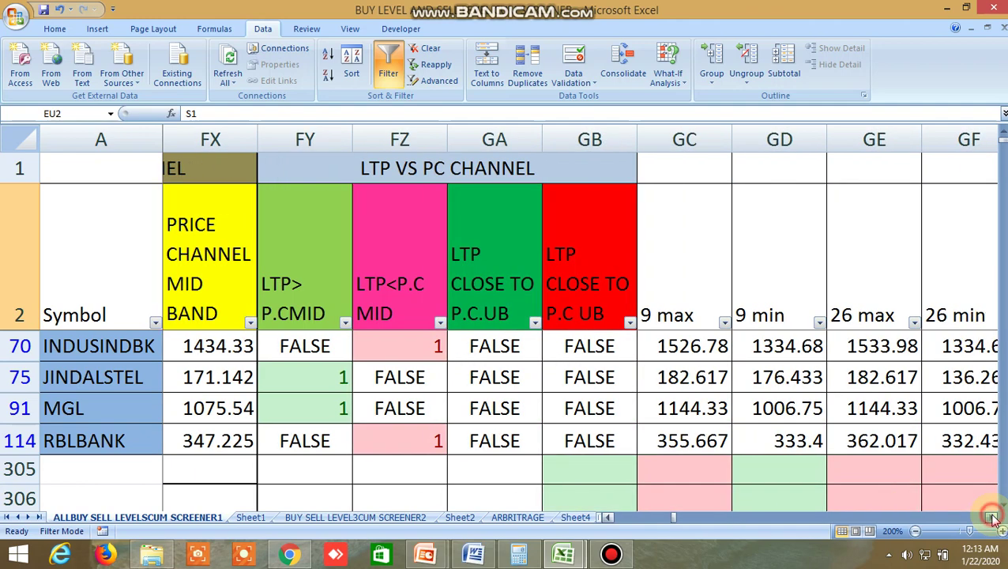
# - Examine the VWAP columns and the TOP LINE, MID LINE and BOTTOM LINE headers of the TIRONE LEVEL section
pyautogui.click(994, 518)
pyautogui.click(993, 518)
pyautogui.click(994, 518)
pyautogui.click(993, 518)
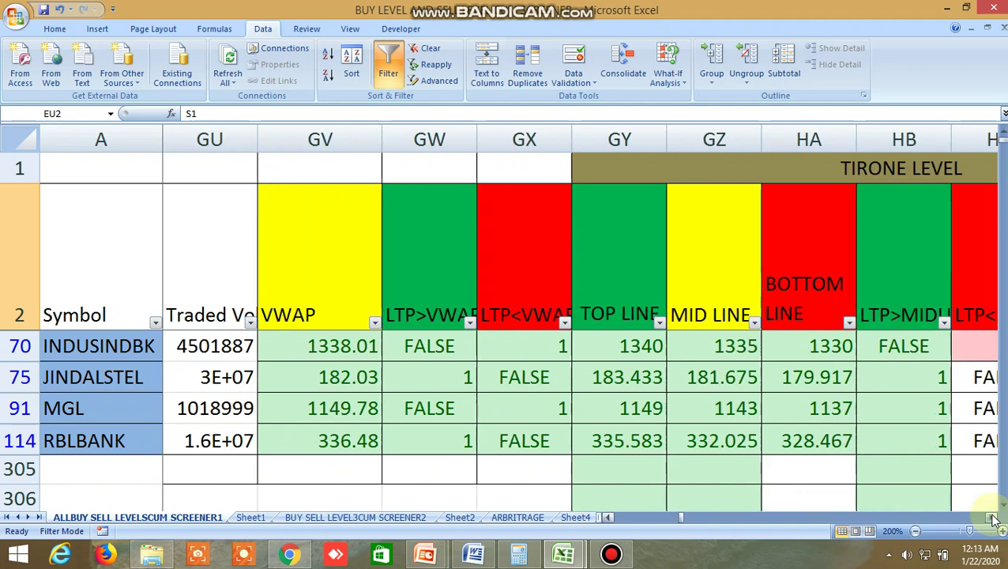
pyautogui.click(994, 518)
pyautogui.click(994, 518)
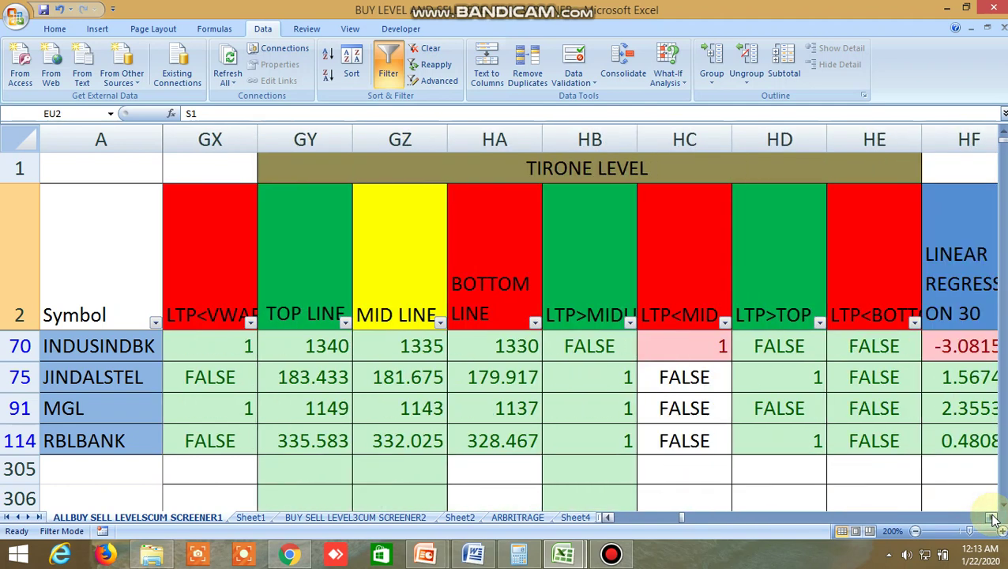
pyautogui.click(317, 269)
pyautogui.click(431, 284)
pyautogui.click(504, 266)
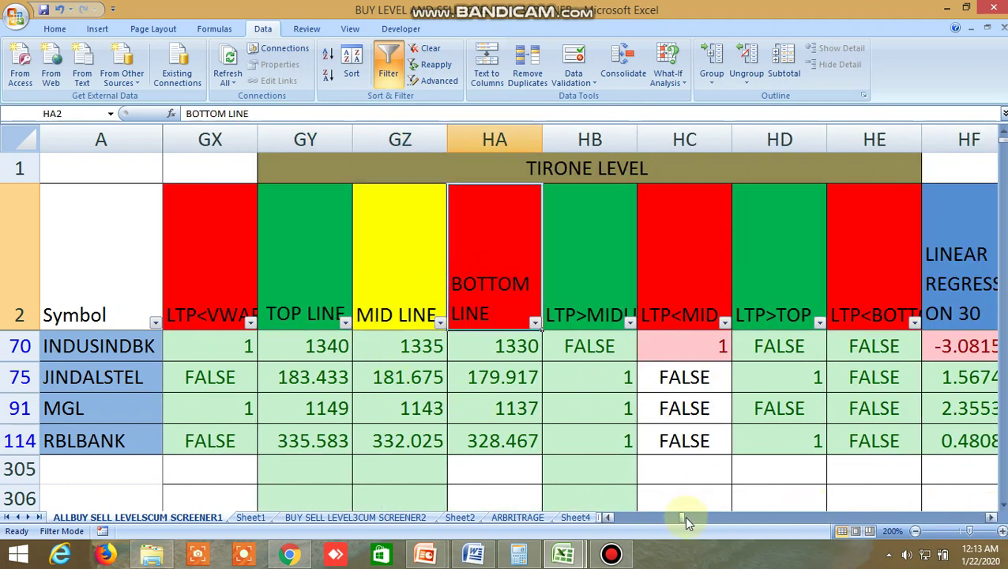
# - Turn off the filter on the header row to list all symbols in the screener sheet
pyautogui.moveTo(684, 520); pyautogui.dragTo(609, 518)
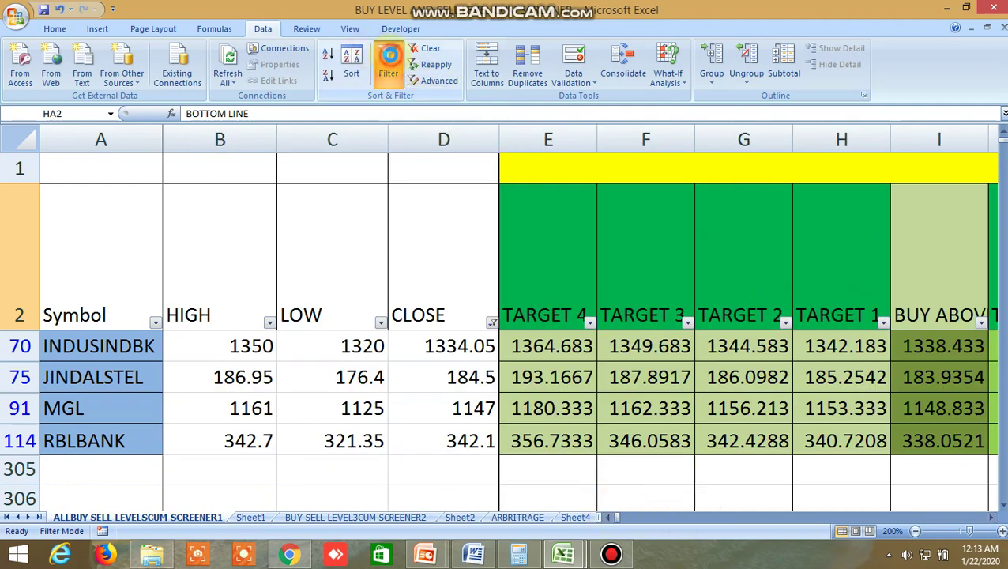
pyautogui.click(388, 63)
pyautogui.scroll(-17, 589, 465)
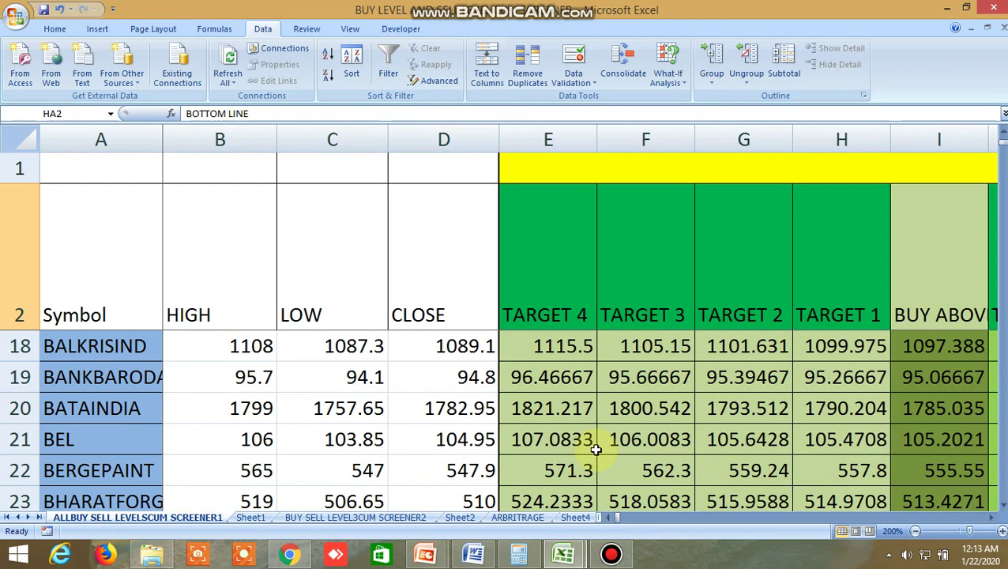
# - Locate the NIFTY & BANKNIFTY section of the screener sheet and go through its BANKNIFTY and NIFTY futures and index symbols
pyautogui.scroll(-17, 595, 448)
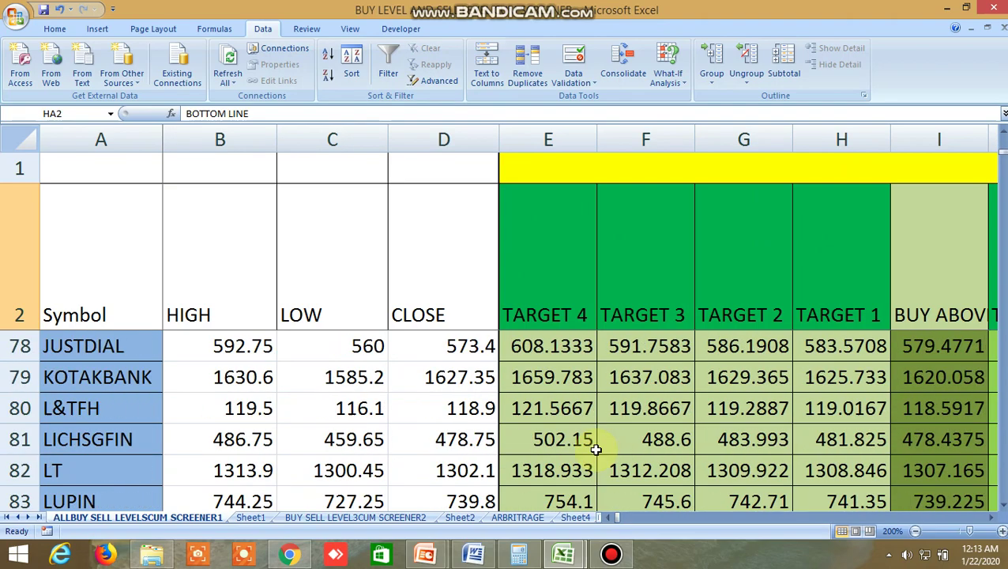
pyautogui.scroll(-15, 596, 449)
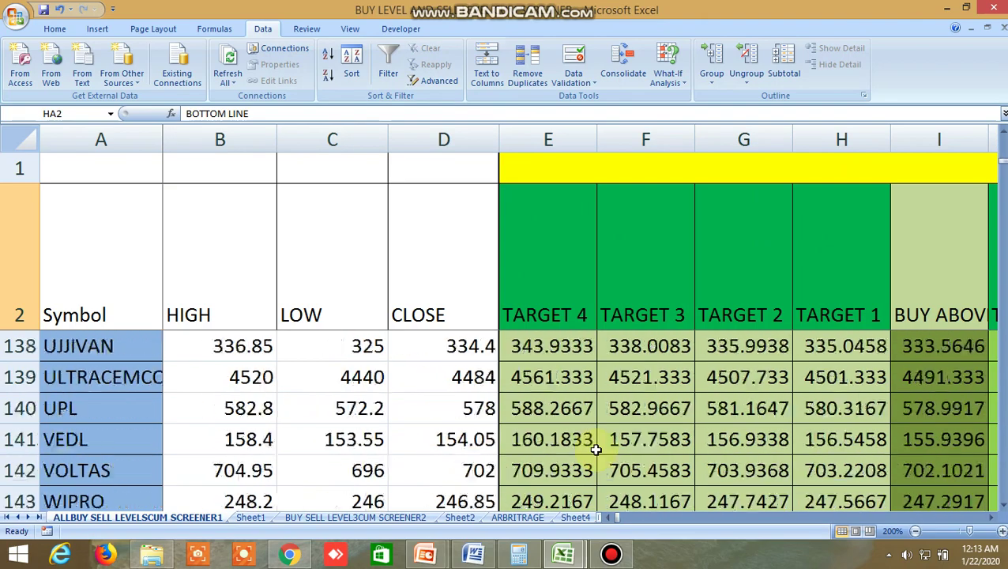
pyautogui.scroll(-2, 595, 449)
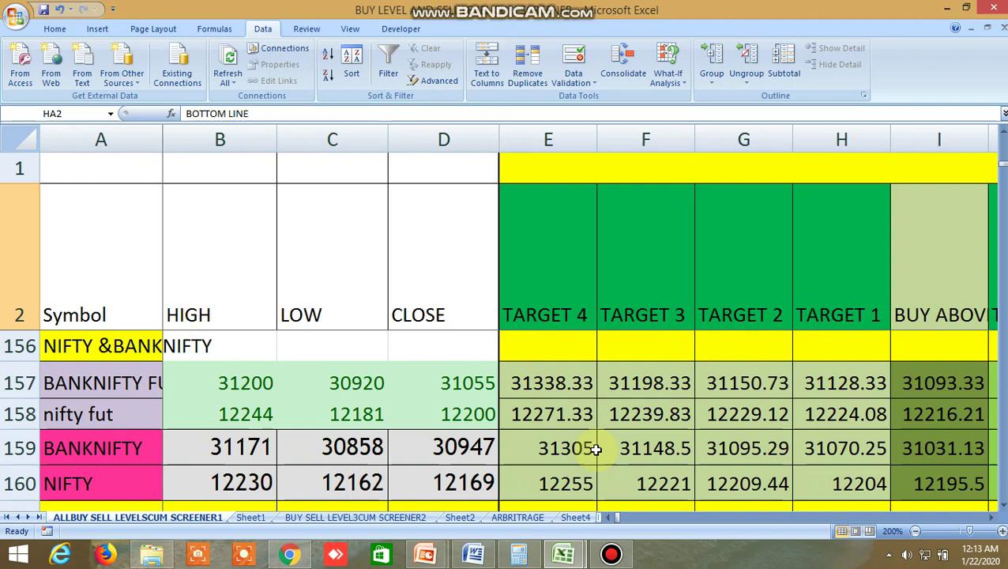
pyautogui.click(70, 380)
pyautogui.click(83, 414)
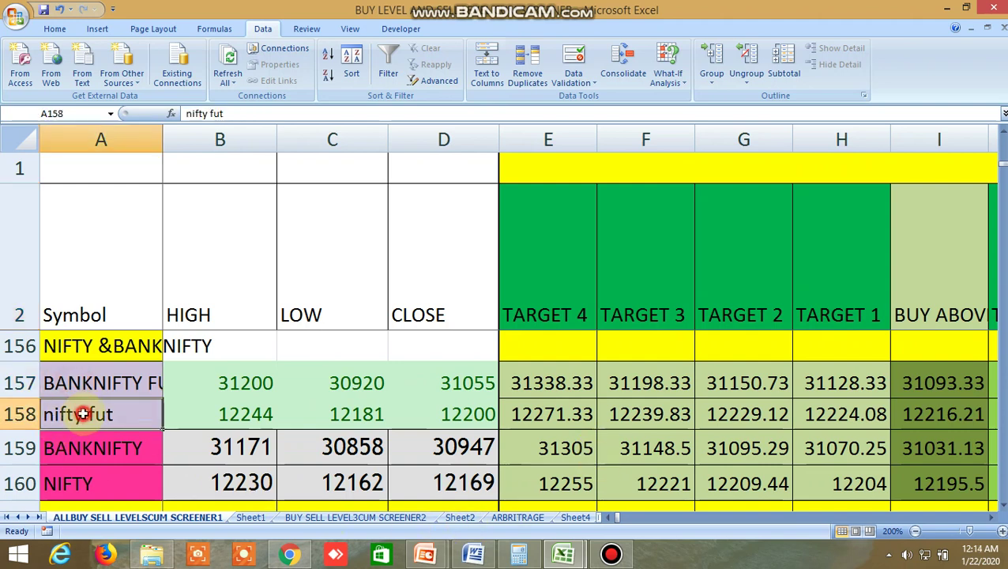
pyautogui.click(98, 447)
pyautogui.doubleClick(99, 479)
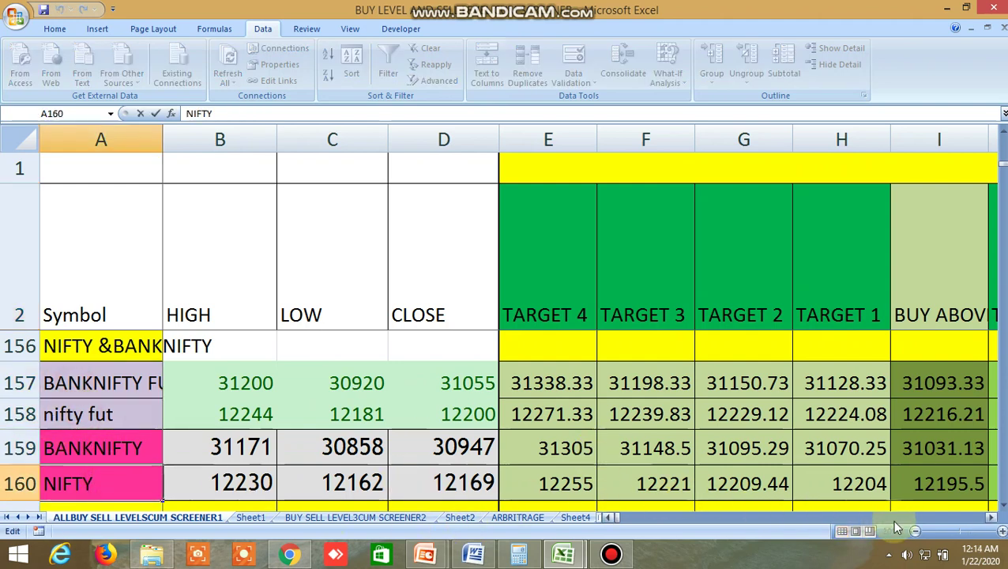
# - Review the BUY LEVEL AND SELL LEVELS 1 target columns for the NIFTY and BANKNIFTY rows
pyautogui.click(993, 517)
pyautogui.click(993, 517)
pyautogui.click(994, 517)
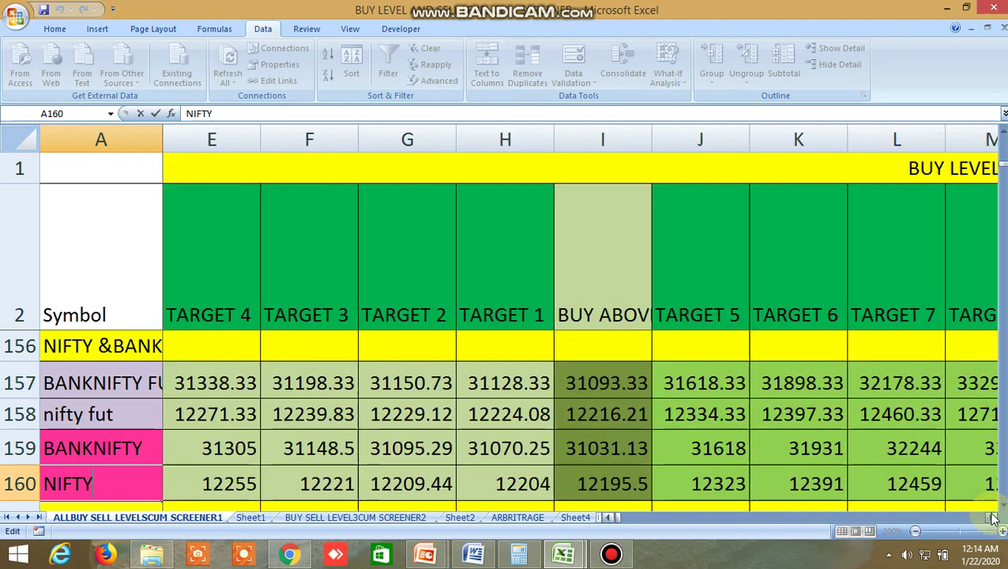
pyautogui.click(993, 517)
pyautogui.click(993, 518)
pyautogui.click(994, 518)
pyautogui.click(993, 517)
pyautogui.click(993, 517)
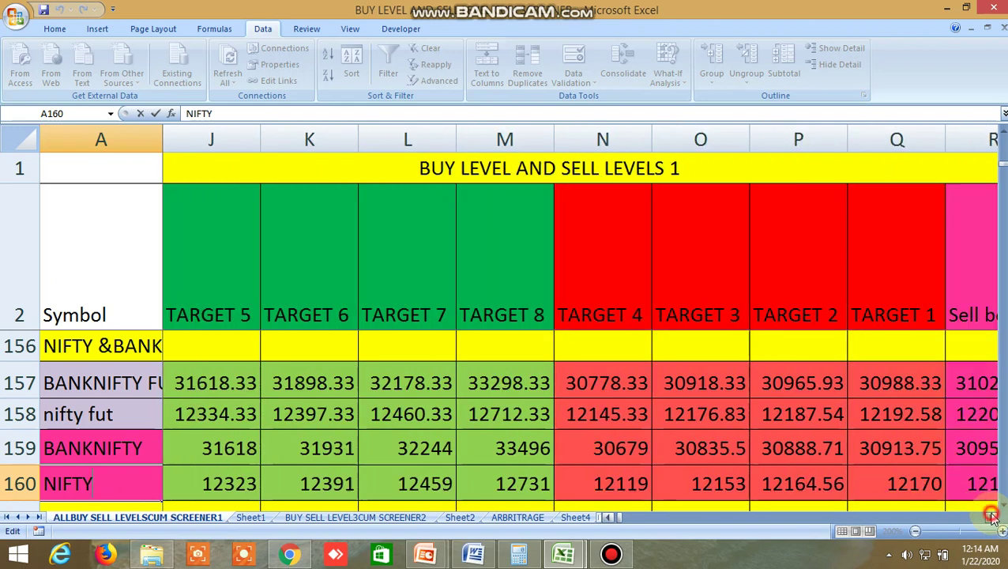
# - Examine the remaining indicator columns for the NIFTY and BANKNIFTY rows, through to the TIRONE LEVEL and linear regression columns
pyautogui.click(993, 517)
pyautogui.click(993, 517)
pyautogui.click(994, 517)
pyautogui.moveTo(993, 517); pyautogui.dragTo(993, 517)
pyautogui.click(994, 517)
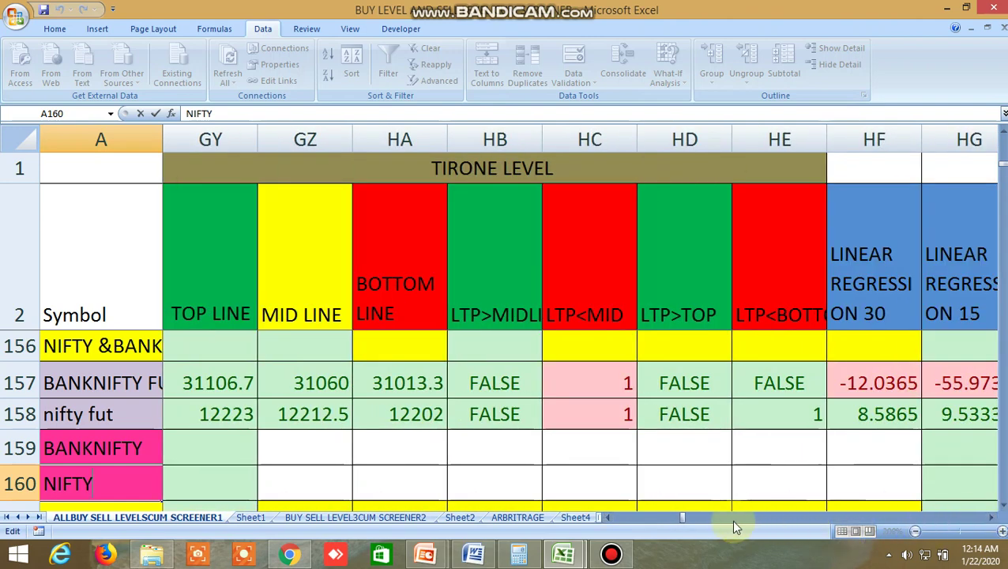
# - Review the commodity rows from CRUDEOIL to ALUMINI across the buy and sell levels 1 and LTP versus target columns
pyautogui.moveTo(680, 517); pyautogui.dragTo(613, 527)
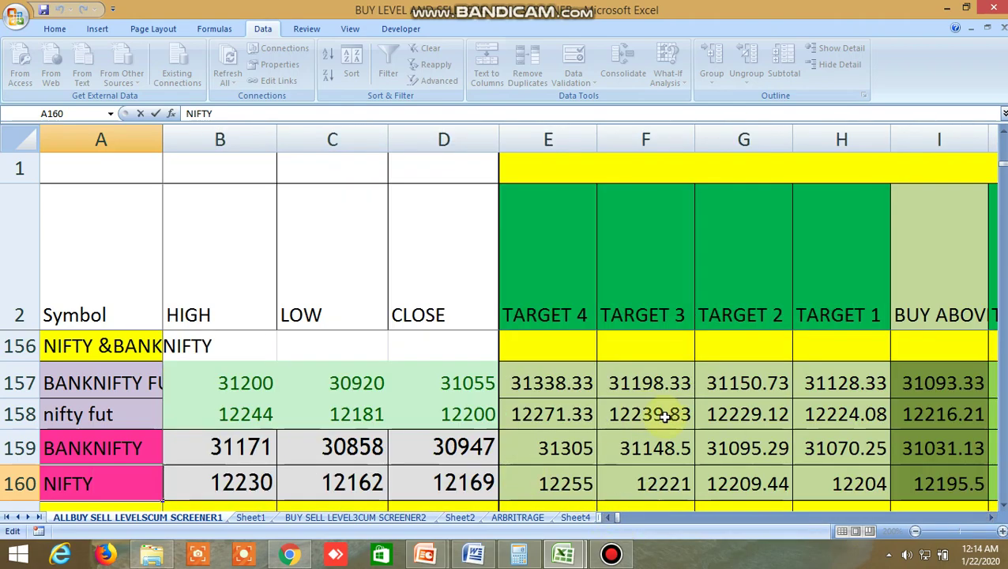
pyautogui.scroll(-1, 674, 434)
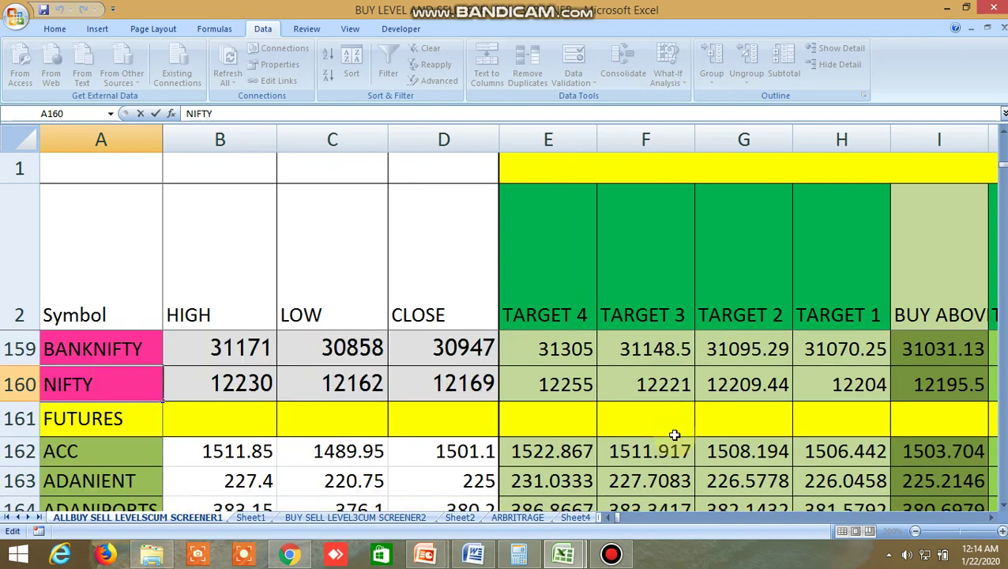
pyautogui.scroll(4, 674, 434)
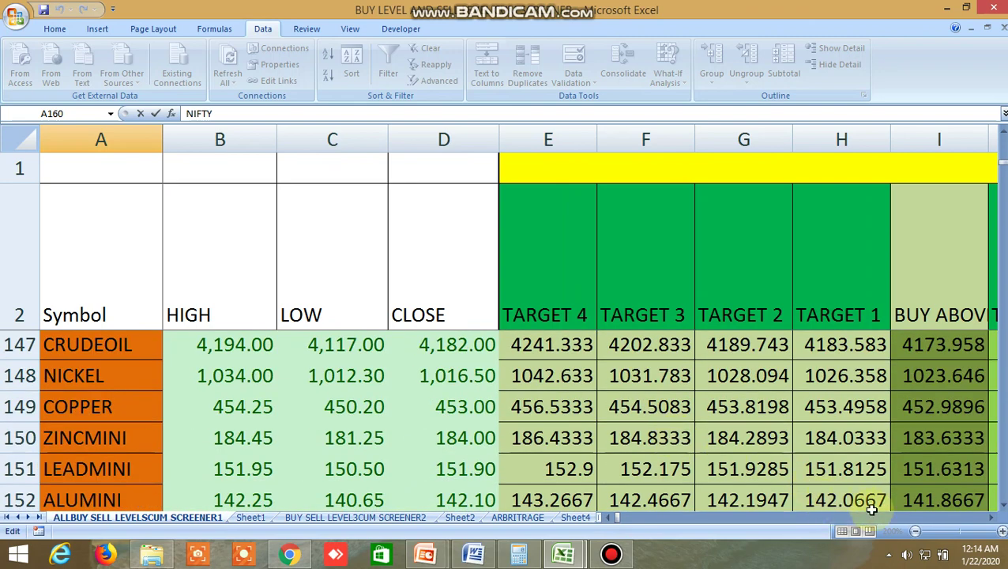
pyautogui.click(993, 521)
pyautogui.click(993, 521)
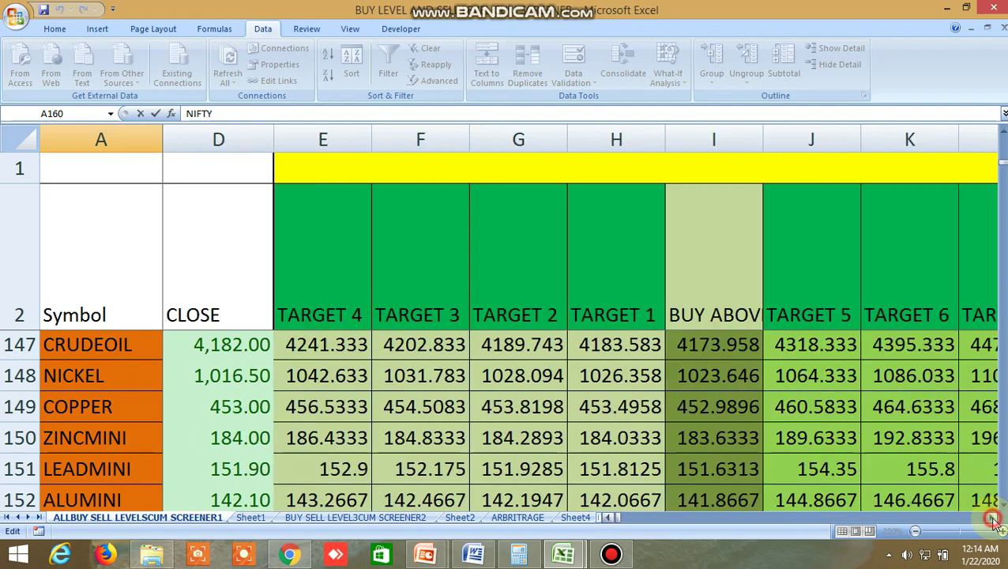
pyautogui.click(994, 521)
pyautogui.click(994, 521)
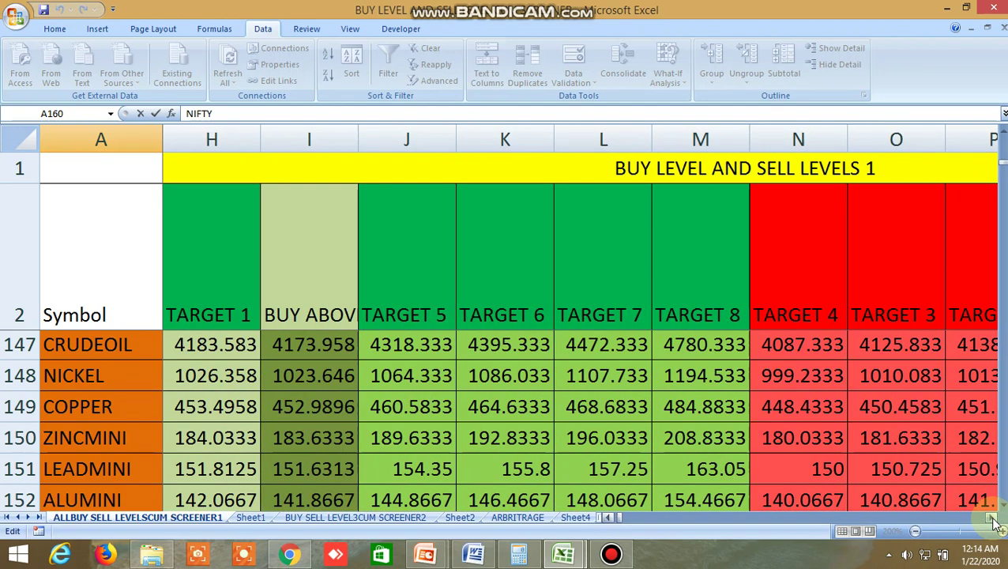
pyautogui.click(993, 521)
pyautogui.click(994, 521)
pyautogui.click(994, 521)
pyautogui.click(993, 521)
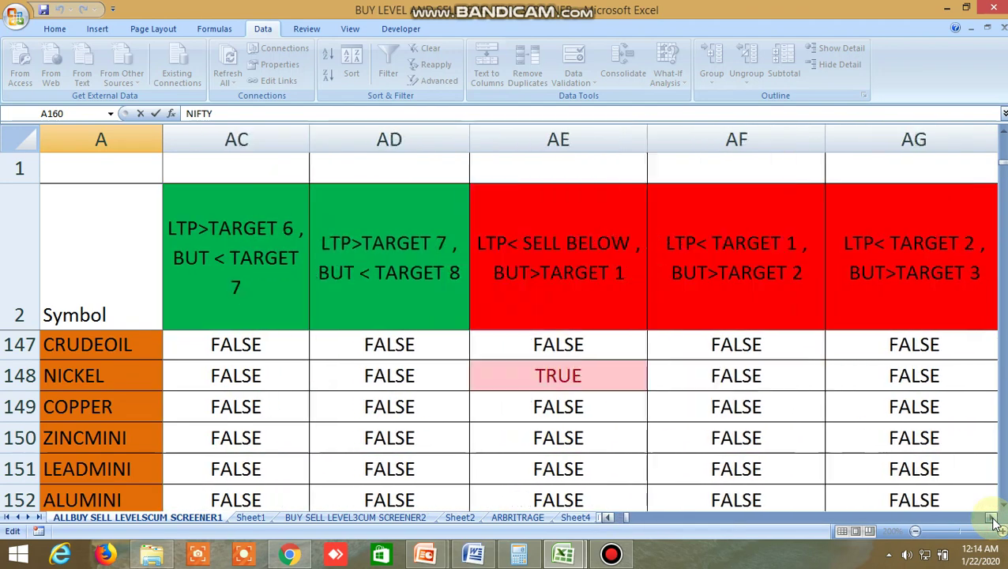
# - Examine the commodities' advance/decline, volatility, delivery percentage, change in price, open interest and daily typical price columns
pyautogui.click(993, 522)
pyautogui.click(993, 521)
pyautogui.click(994, 521)
pyautogui.click(994, 522)
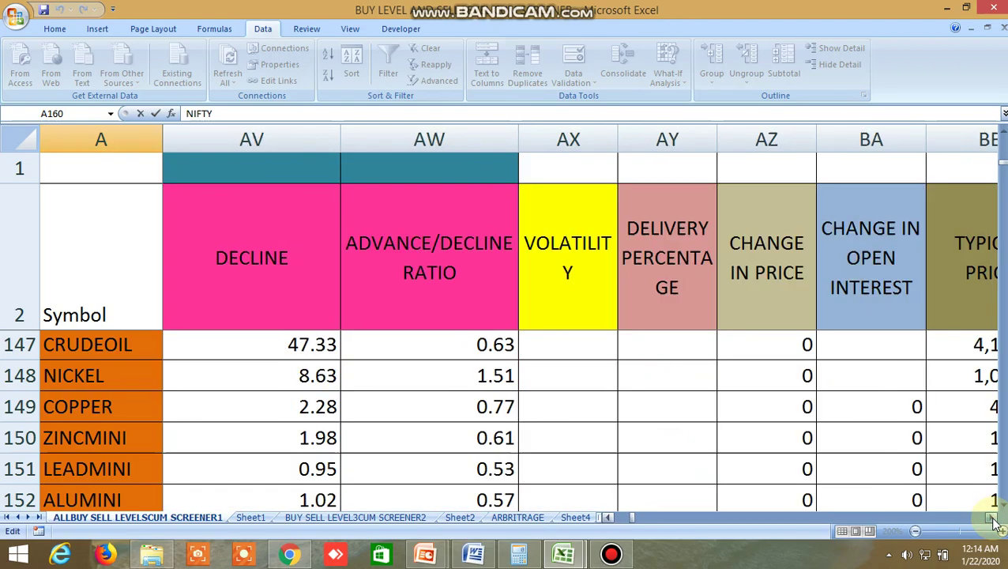
pyautogui.click(994, 522)
pyautogui.click(993, 521)
pyautogui.click(993, 521)
pyautogui.click(994, 521)
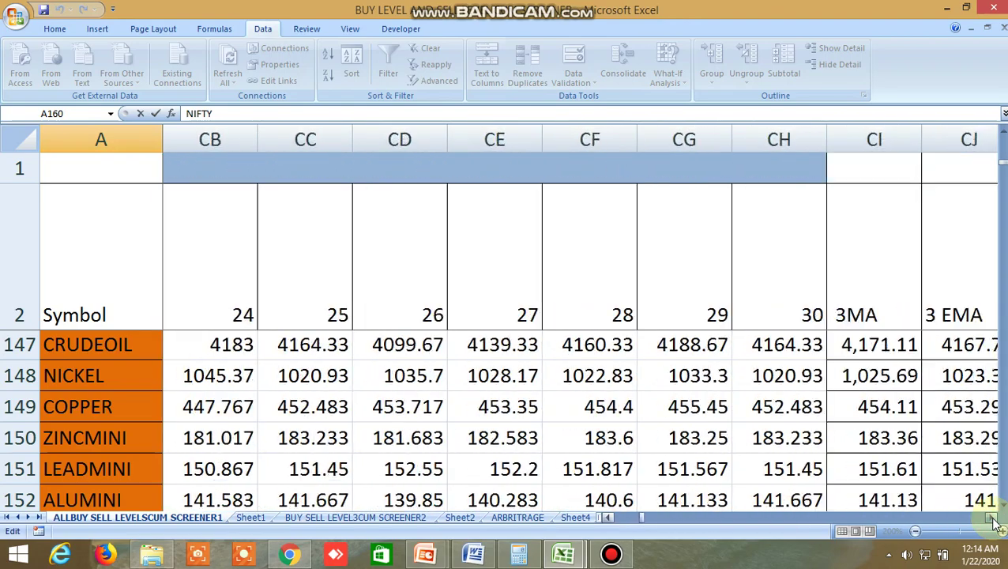
# - Review the commodities' moving average, NORMDIST 30, NORMDIST 15 and EMA 5-8-13 CROSSOVER columns
pyautogui.click(994, 521)
pyautogui.click(993, 521)
pyautogui.click(993, 522)
pyautogui.click(994, 521)
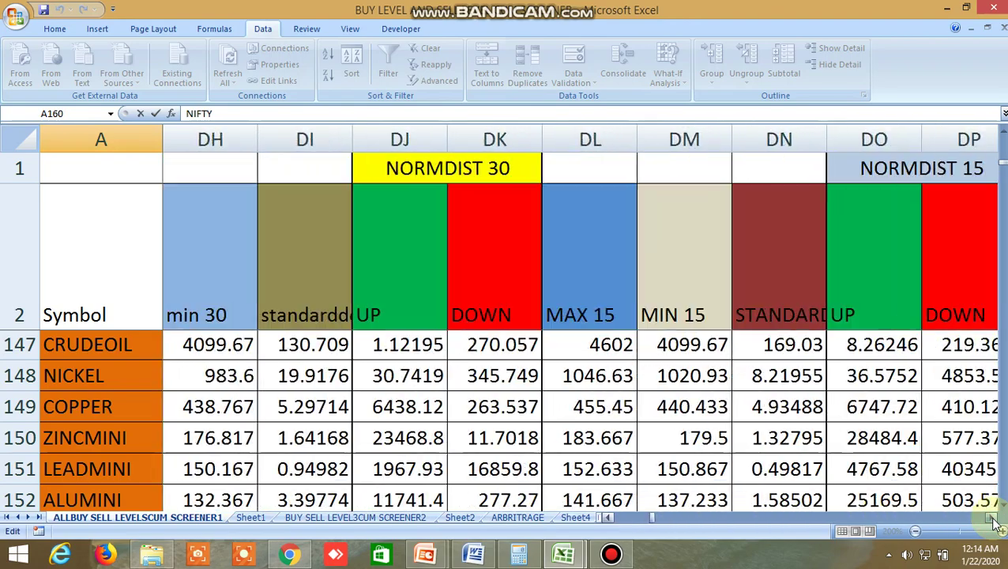
pyautogui.click(993, 521)
pyautogui.click(994, 521)
pyautogui.click(994, 522)
pyautogui.click(994, 522)
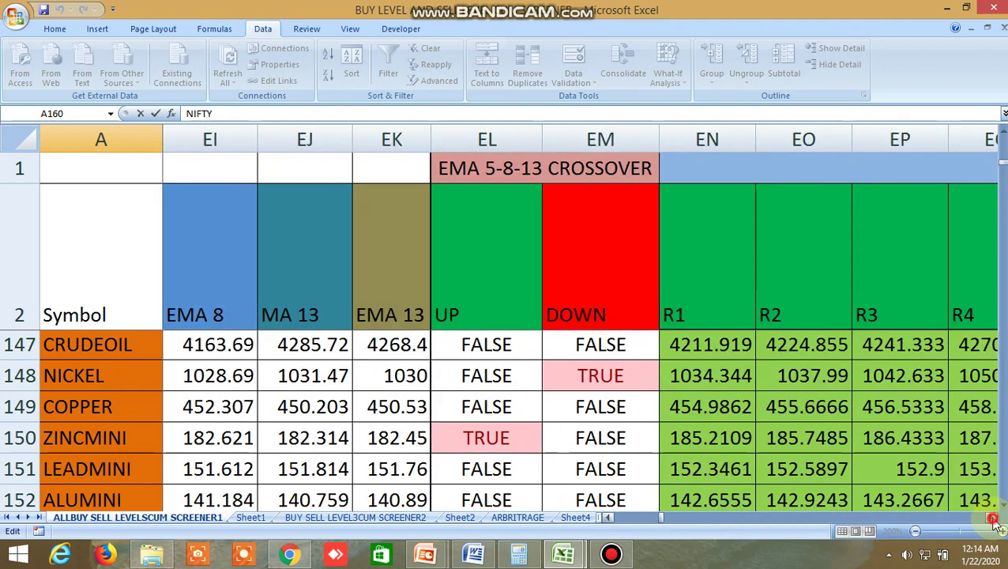
# - Review the R1 to R7 and S1 to S7 columns of BUY LEVEL AND SELL LEVELS 3 for the commodities
pyautogui.click(993, 521)
pyautogui.click(994, 521)
pyautogui.click(994, 521)
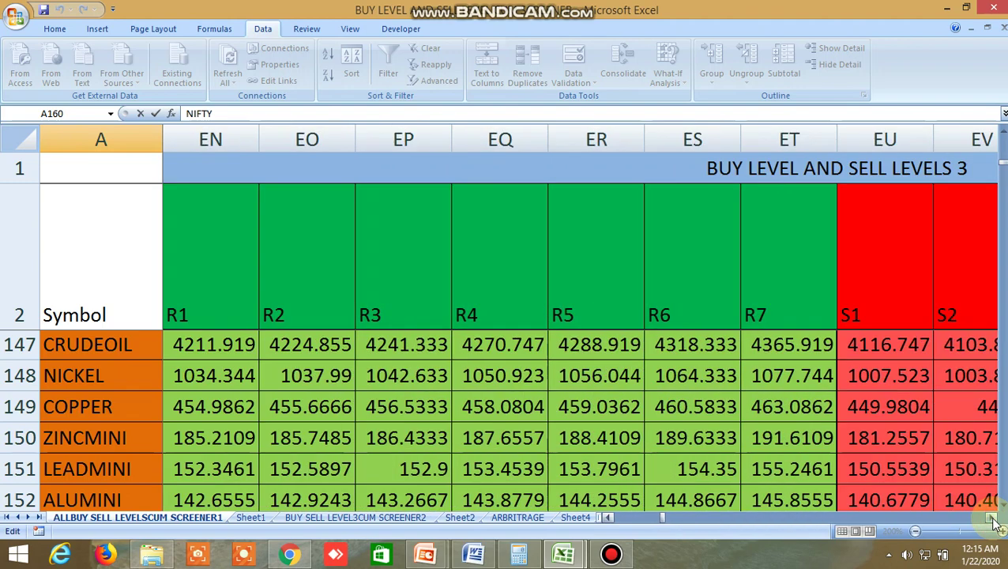
pyautogui.click(993, 521)
pyautogui.click(993, 522)
pyautogui.click(993, 522)
pyautogui.click(994, 521)
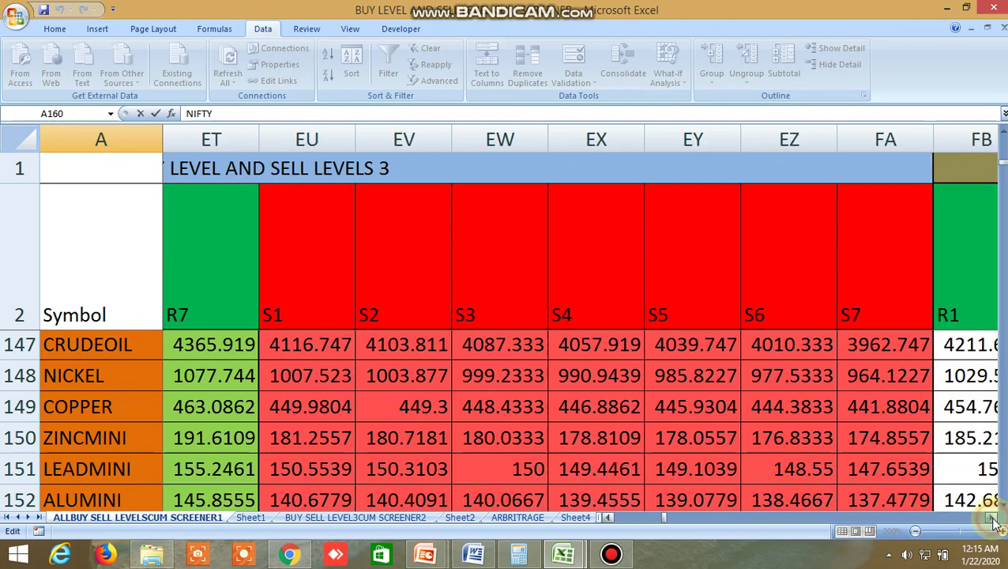
# - Examine the commodities' PIVOT POINT, LTP versus resistance and BOLLINGERBAND columns
pyautogui.click(993, 521)
pyautogui.click(993, 521)
pyautogui.click(993, 521)
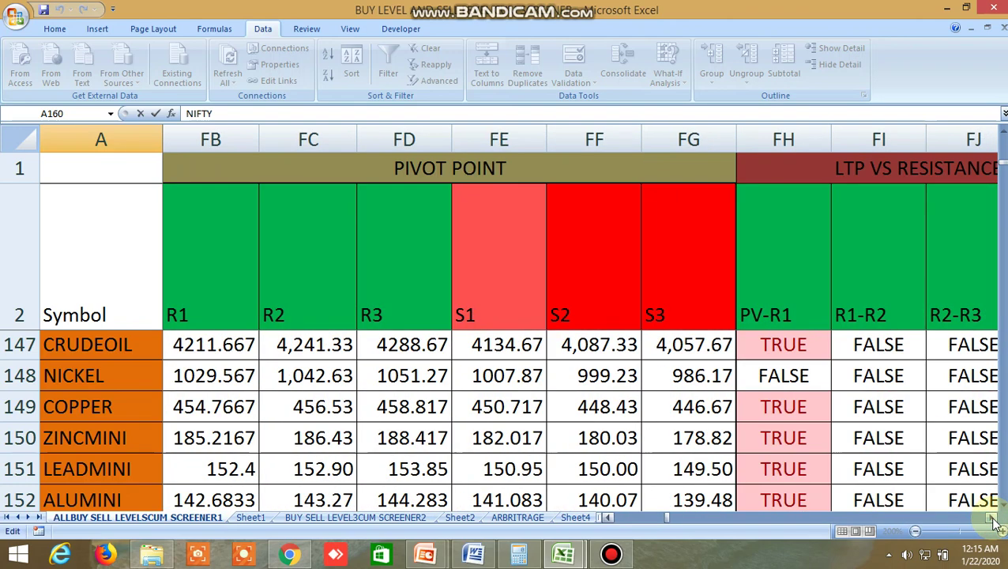
pyautogui.click(994, 521)
pyautogui.click(994, 521)
pyautogui.click(993, 522)
pyautogui.click(994, 521)
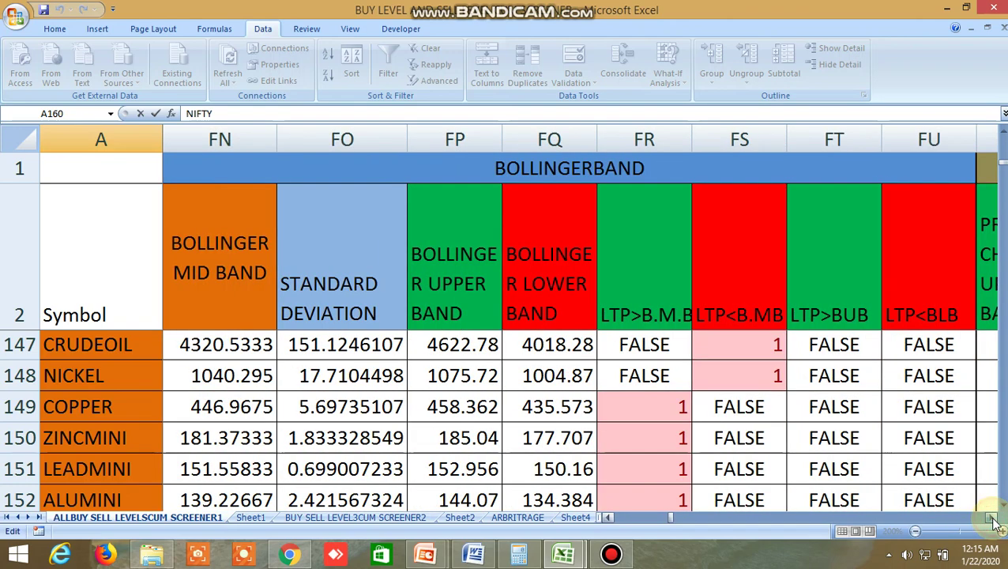
# - Review the commodities' ICHIMOKU CLOUD, TIRONE LEVEL and linear regression columns
pyautogui.click(993, 521)
pyautogui.click(993, 521)
pyautogui.click(993, 521)
pyautogui.click(994, 521)
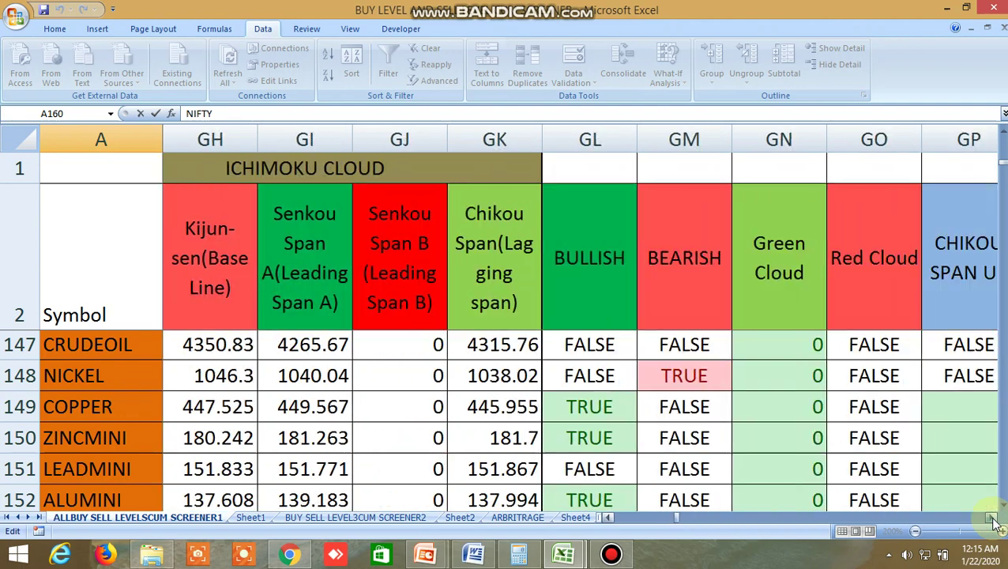
pyautogui.click(994, 521)
pyautogui.click(993, 521)
pyautogui.click(993, 521)
pyautogui.click(994, 521)
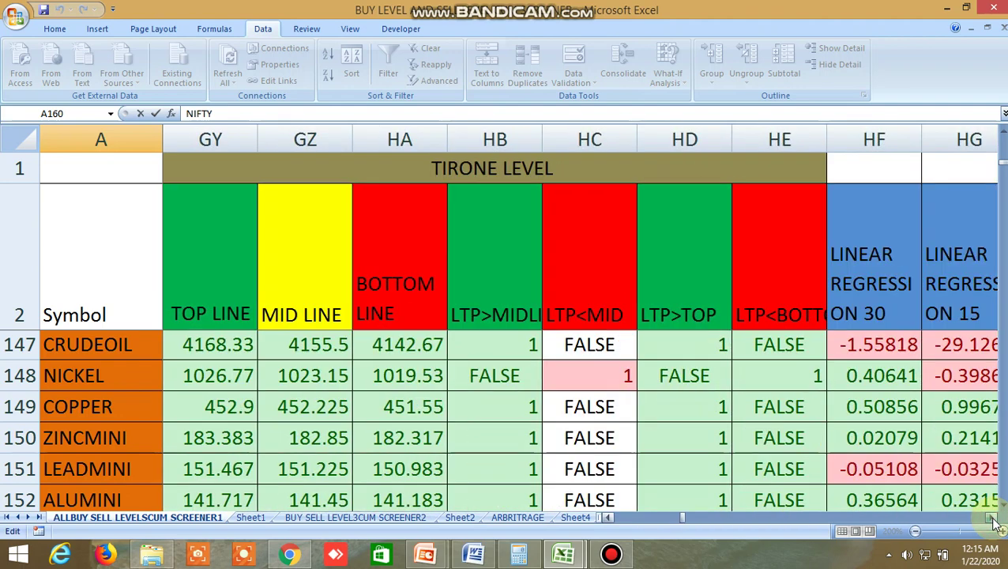
# - Examine the SILVER, GOLD and NATURAL GAS rows from the HIGH column across to the TIRONE LEVEL section
pyautogui.moveTo(683, 521); pyautogui.dragTo(611, 529)
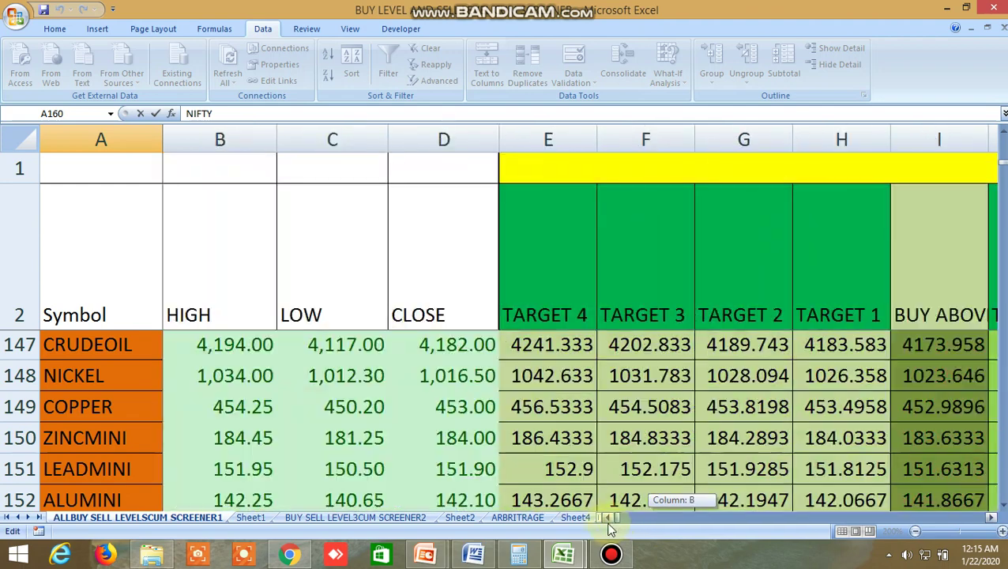
pyautogui.click(1001, 507)
pyautogui.click(1001, 506)
pyautogui.click(1001, 506)
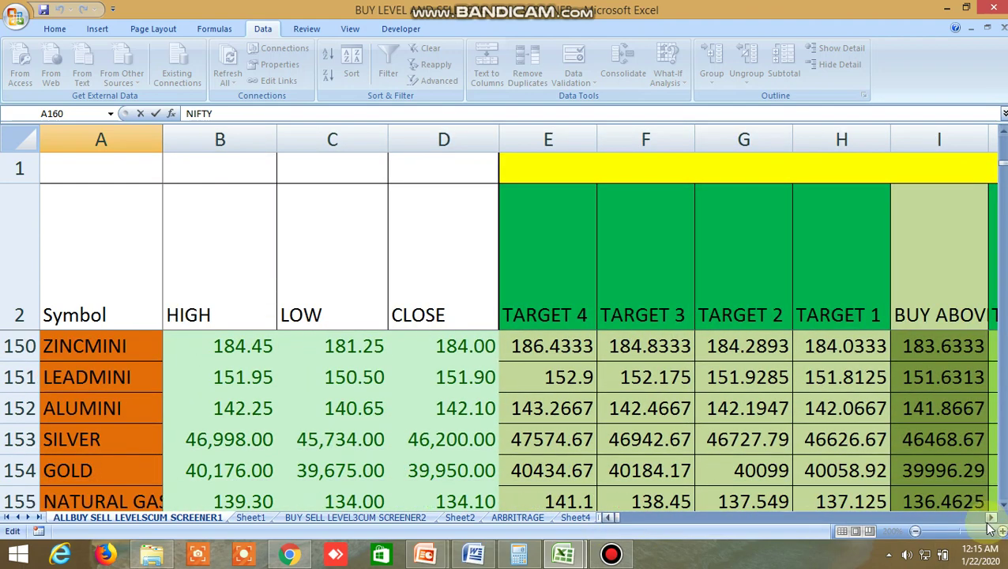
pyautogui.moveTo(993, 522); pyautogui.dragTo(993, 526)
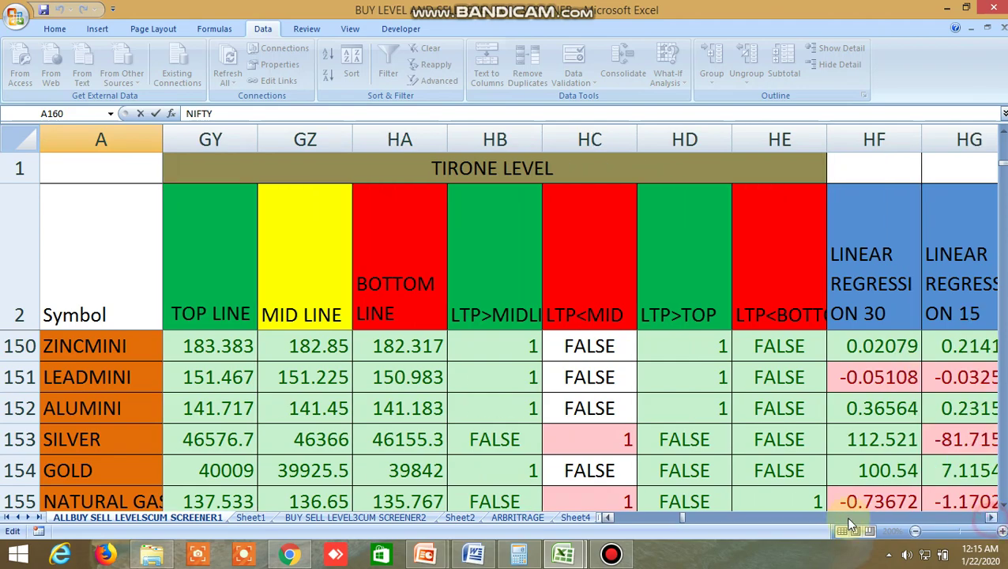
# - Review the FUTURES section from ACC onward, including its target levels and LTP versus target columns
pyautogui.moveTo(681, 515); pyautogui.dragTo(596, 512)
pyautogui.scroll(-3, 574, 483)
pyautogui.click(574, 484)
pyautogui.rightClick(563, 483)
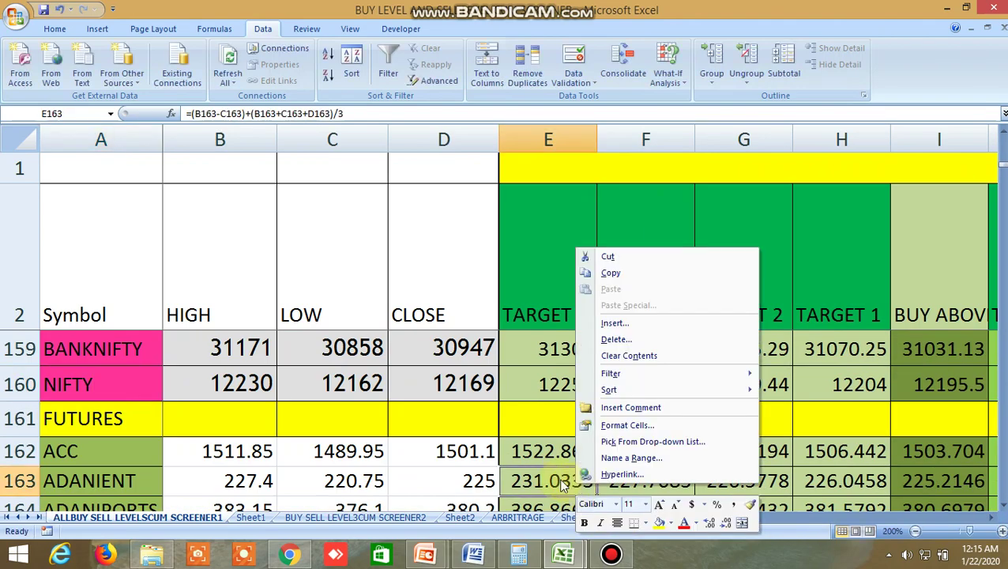
pyautogui.click(390, 392)
pyautogui.scroll(-3, 513, 435)
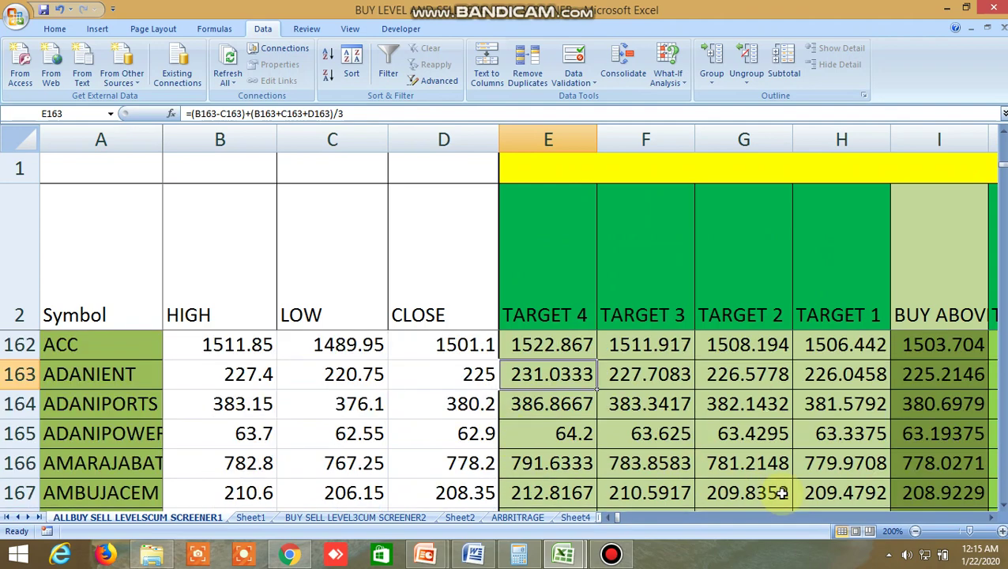
pyautogui.moveTo(993, 519); pyautogui.dragTo(993, 519)
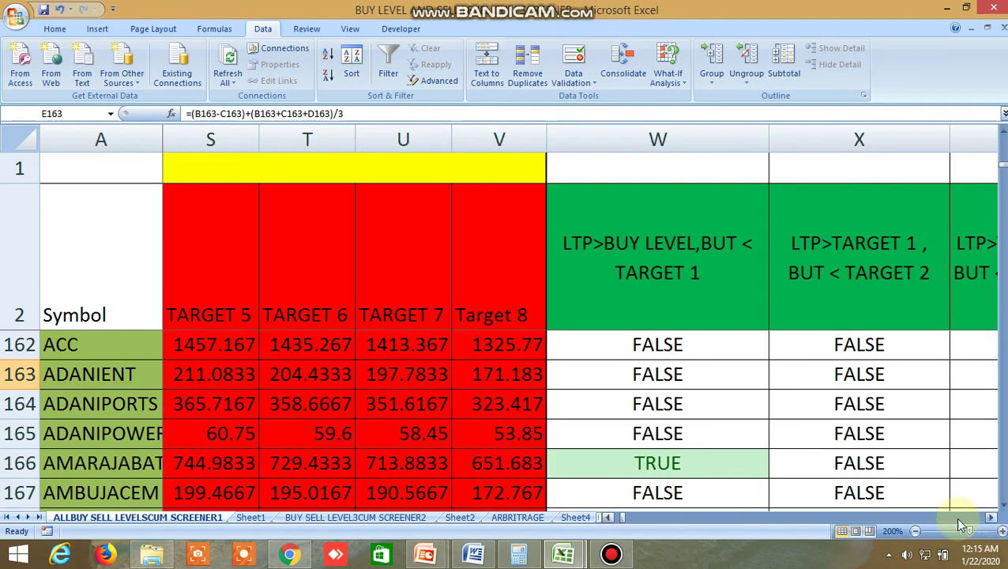
pyautogui.click(628, 519)
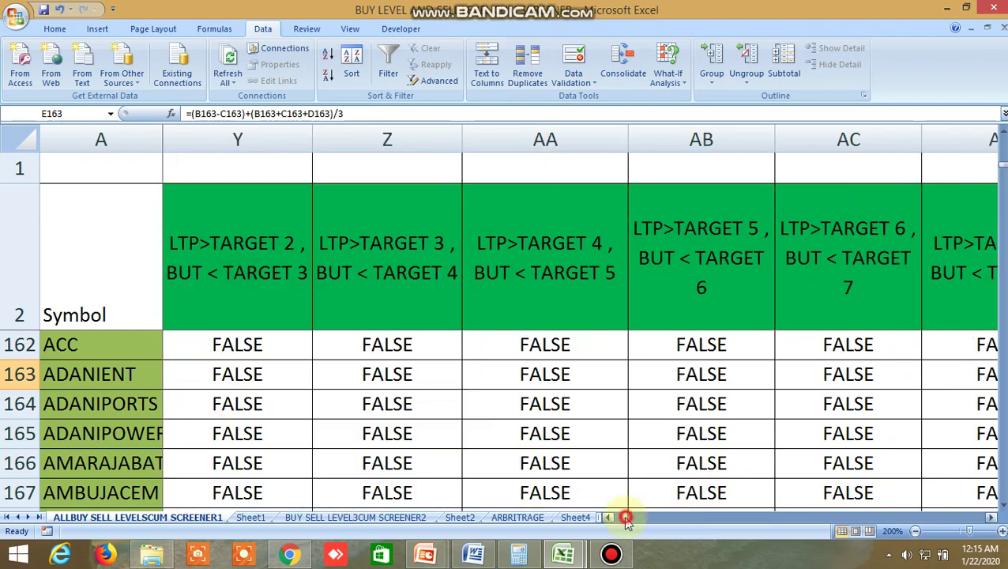
# - Open the BUY SELL LEVEL3CUM SCREENER2 sheet and go to the first stock rows of the 100 MA section
pyautogui.click(418, 519)
pyautogui.scroll(11, 541, 326)
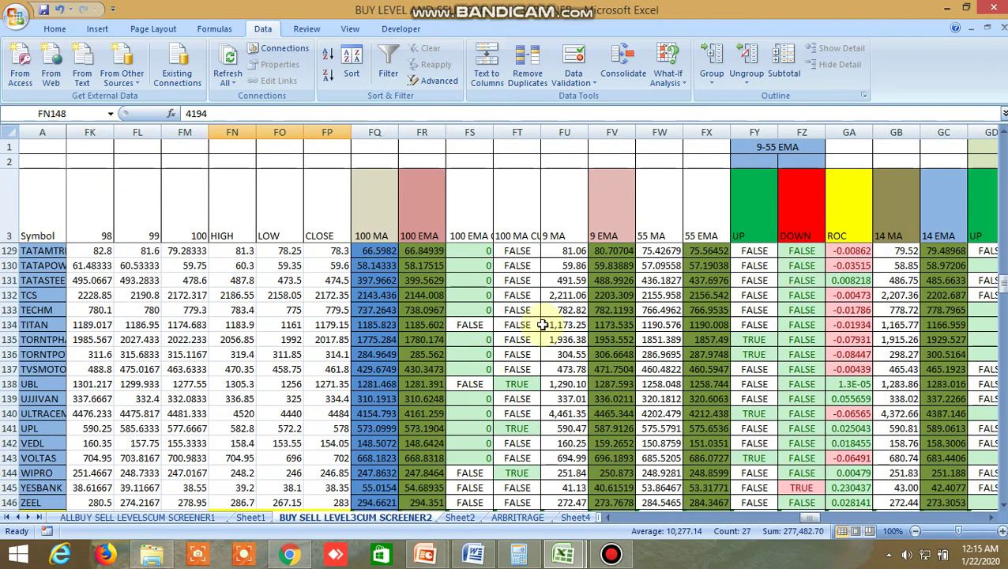
pyautogui.scroll(17, 506, 309)
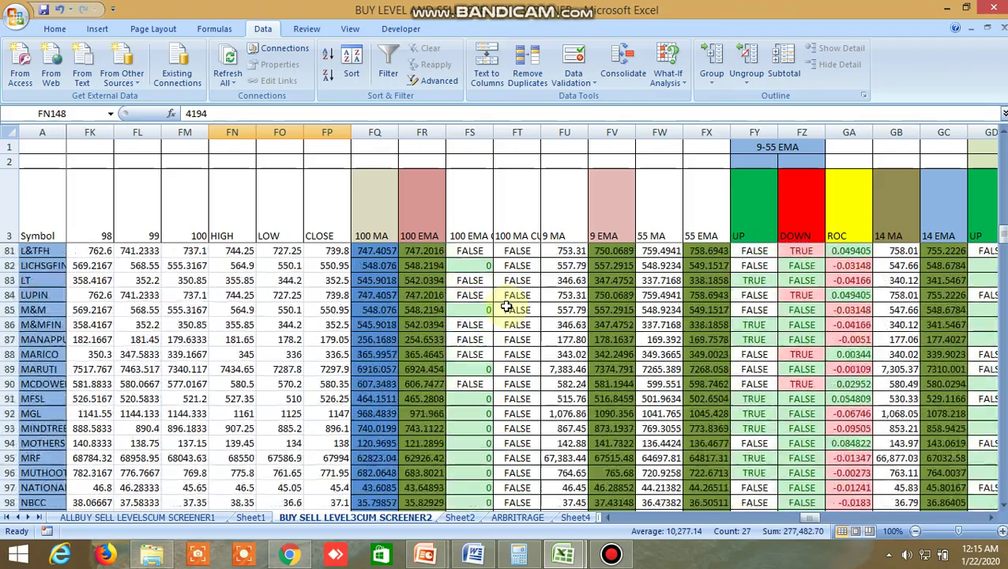
pyautogui.scroll(13, 506, 307)
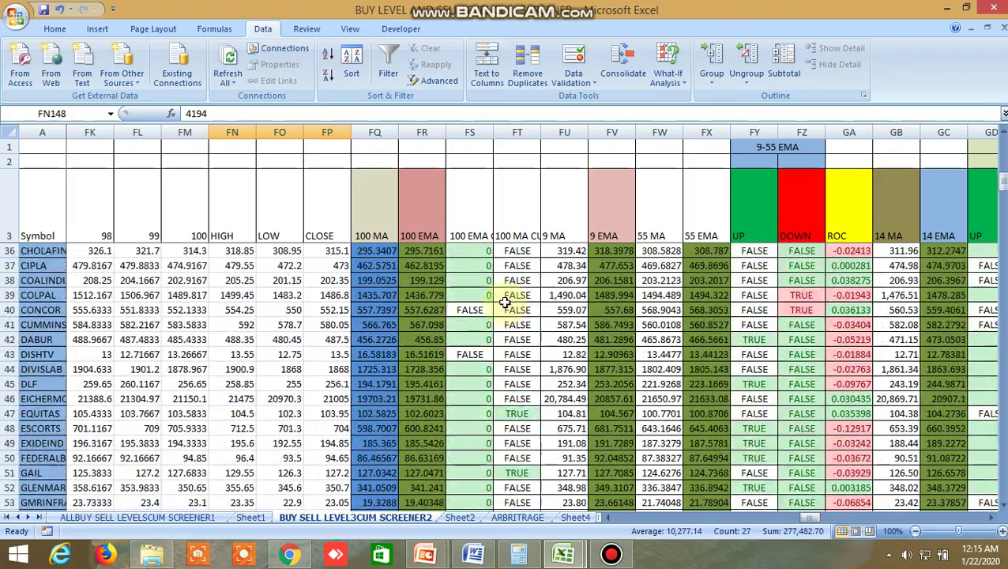
pyautogui.scroll(6, 504, 300)
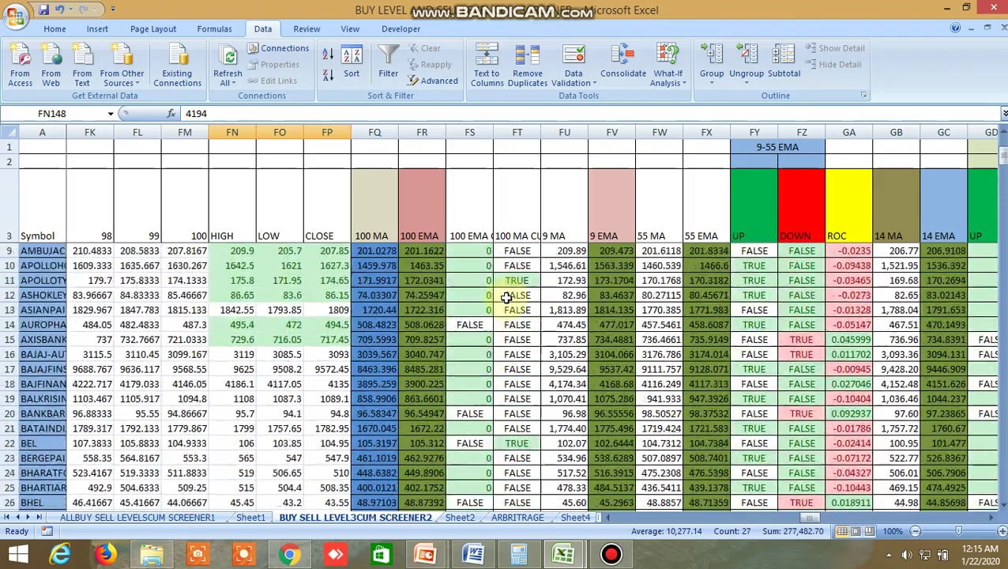
# - Examine ACC's 100 MA CUT formula together with the HIGH and LOW values it compares with the 100 MA
pyautogui.click(518, 217)
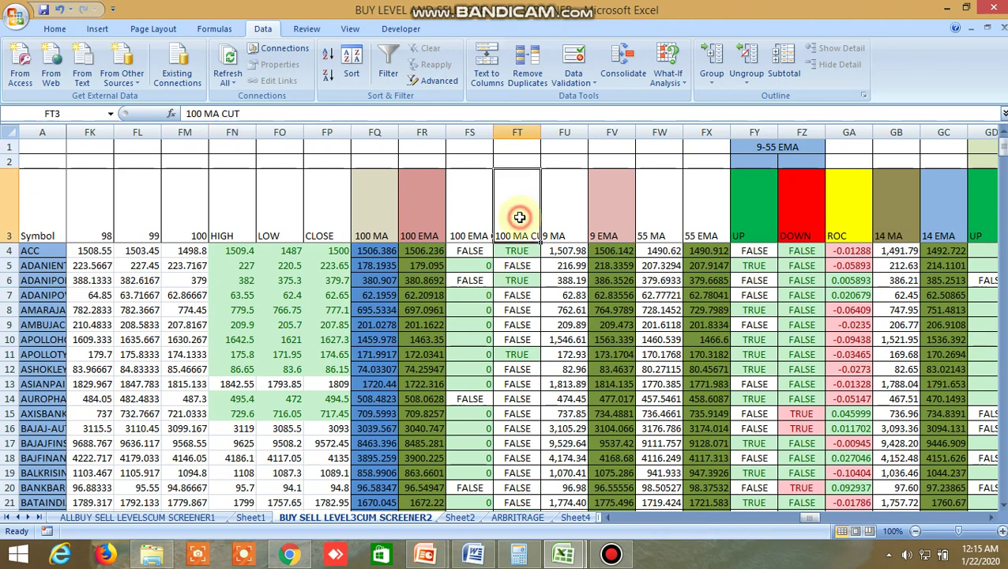
pyautogui.click(531, 251)
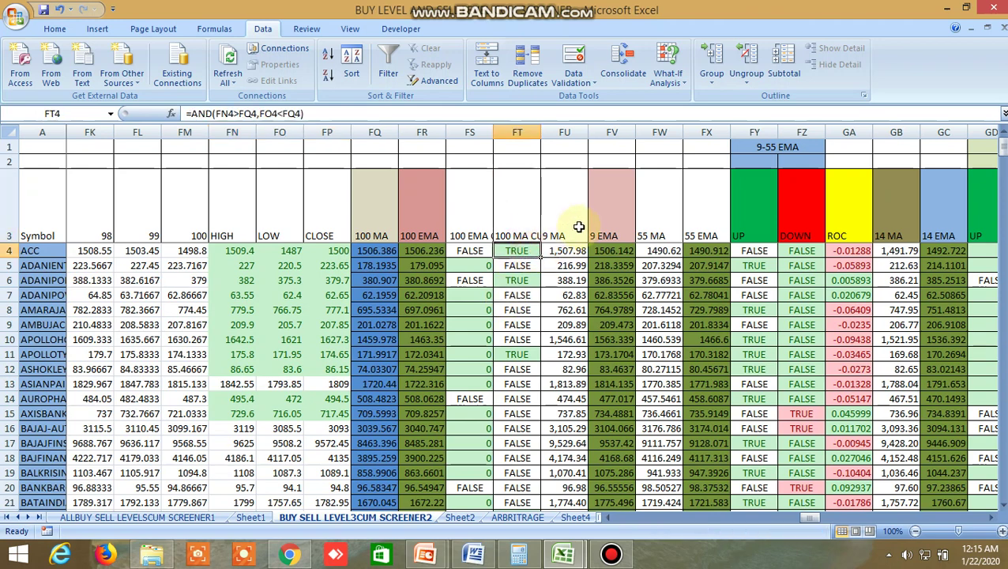
pyautogui.click(238, 251)
pyautogui.click(270, 252)
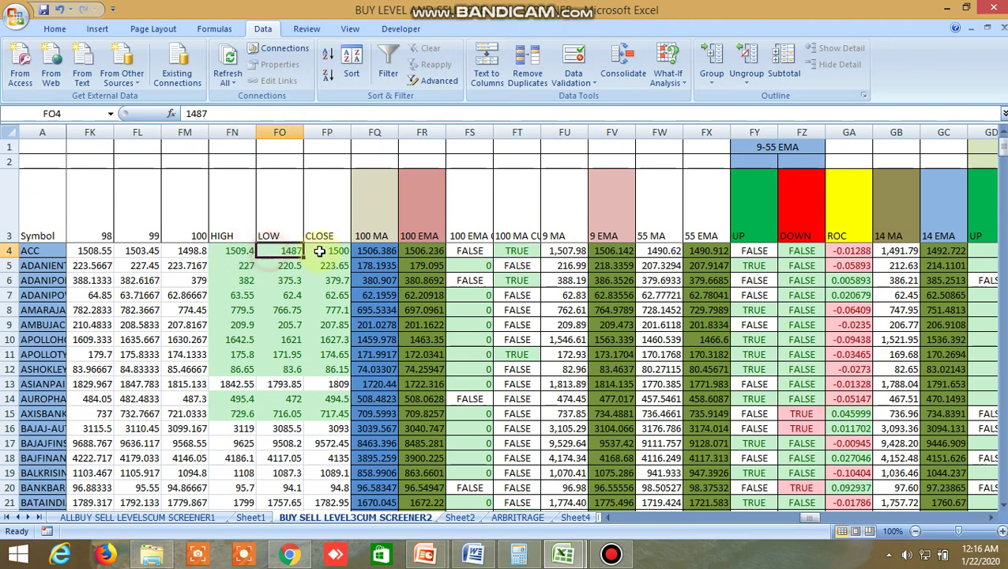
pyautogui.click(246, 251)
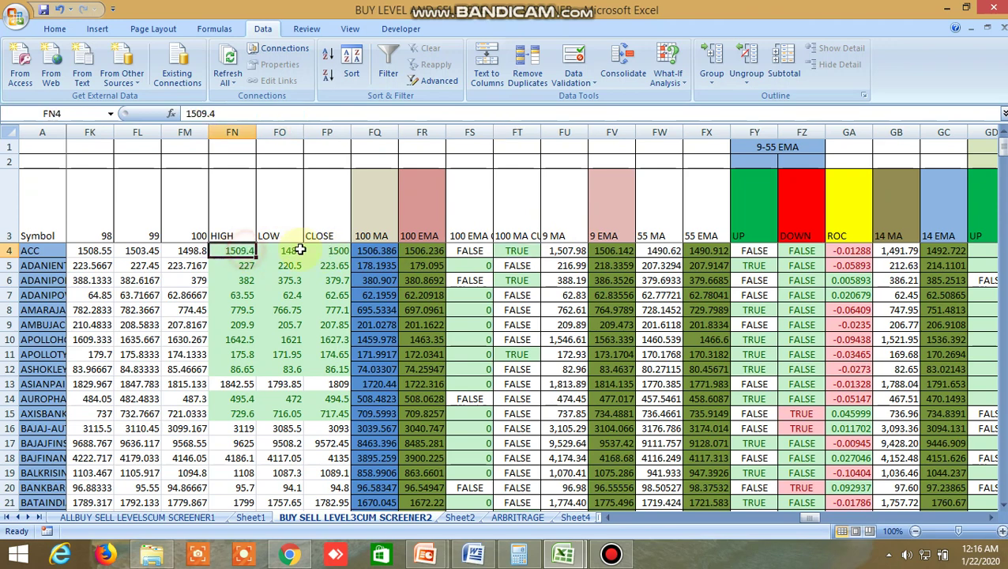
pyautogui.click(515, 251)
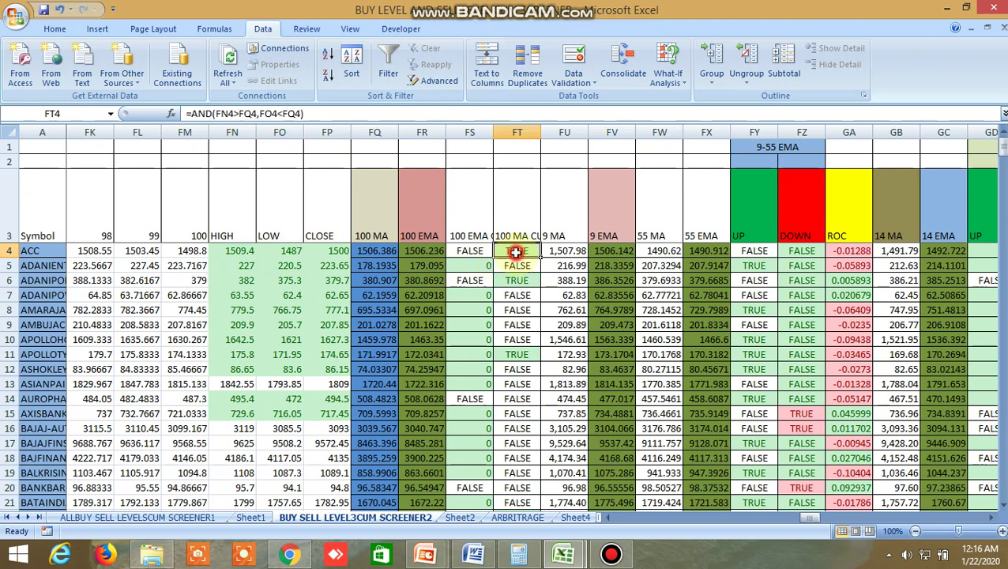
pyautogui.click(237, 252)
pyautogui.click(290, 252)
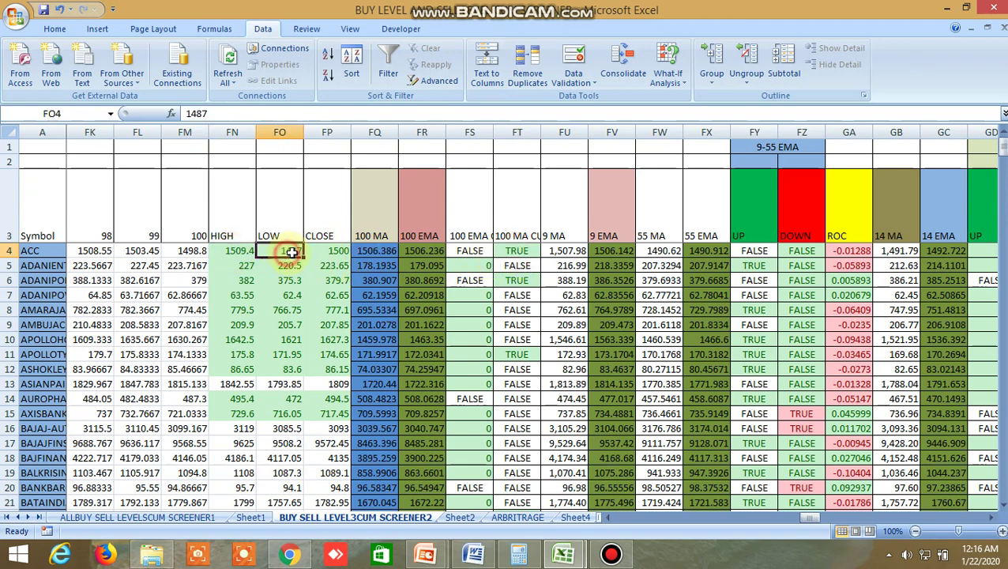
pyautogui.click(512, 250)
# - Switch to Kite in Chrome and open the price chart of ACC from watchlist 1
pyautogui.click(289, 554)
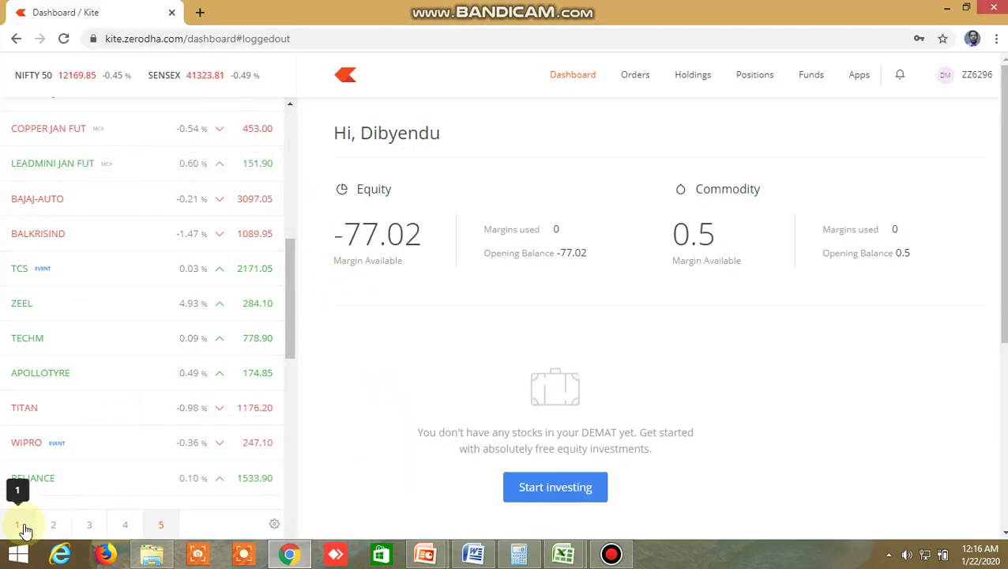
pyautogui.click(22, 526)
pyautogui.scroll(-1, 106, 405)
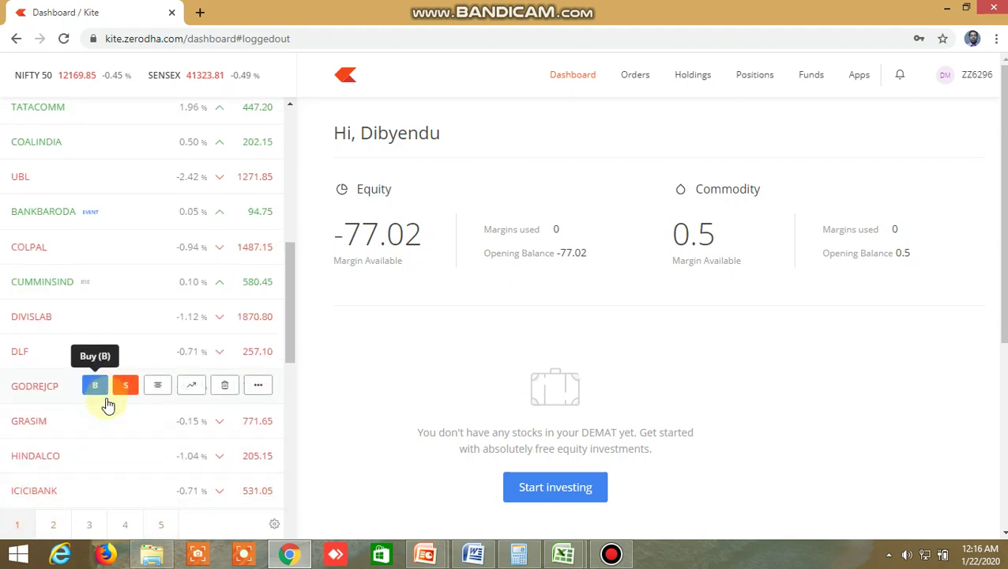
pyautogui.scroll(-5, 106, 398)
pyautogui.scroll(-3, 113, 405)
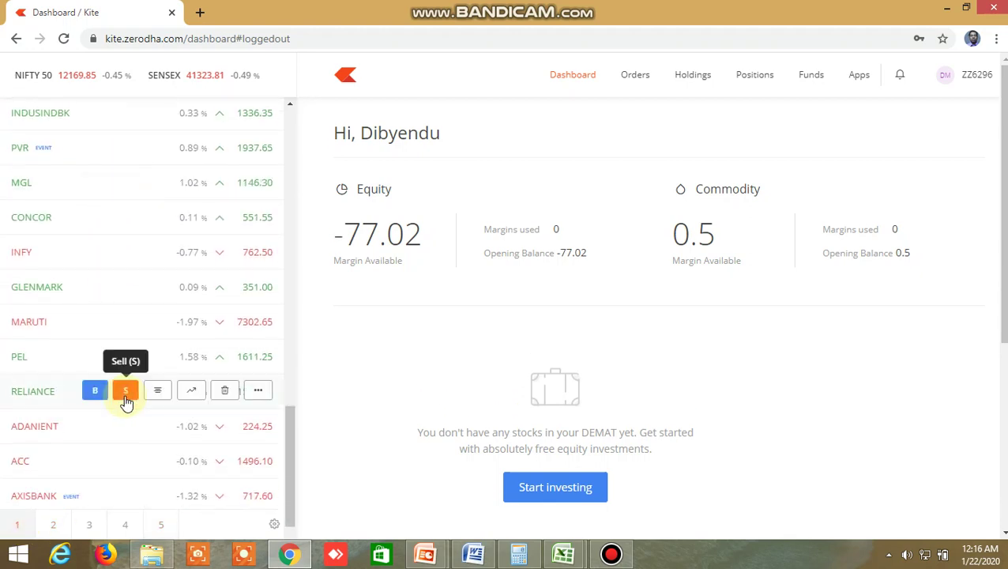
pyautogui.scroll(-2, 158, 395)
pyautogui.click(192, 385)
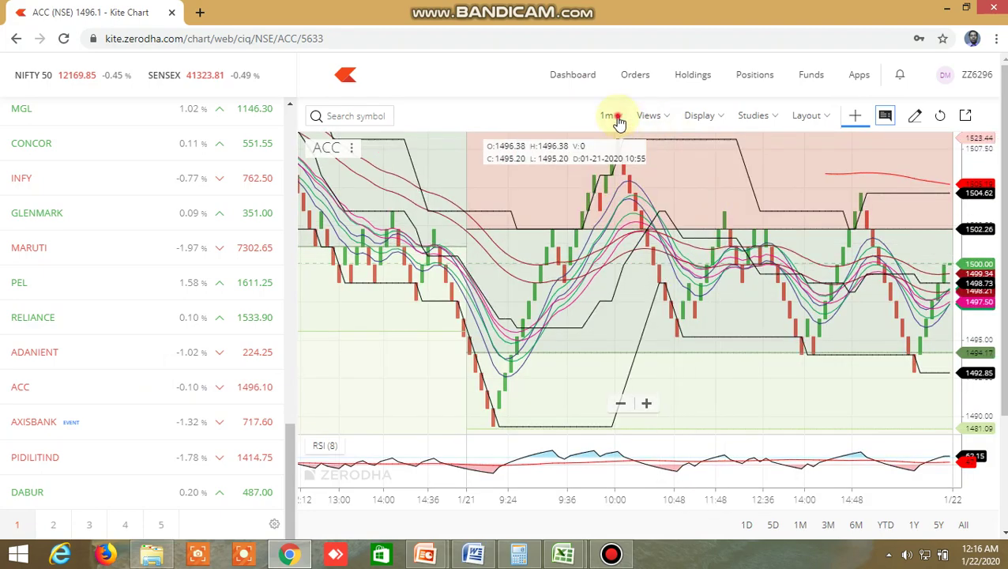
# - Set the ACC chart to the 1 D interval with the Candle style and enlarge the most recent candles
pyautogui.click(617, 118)
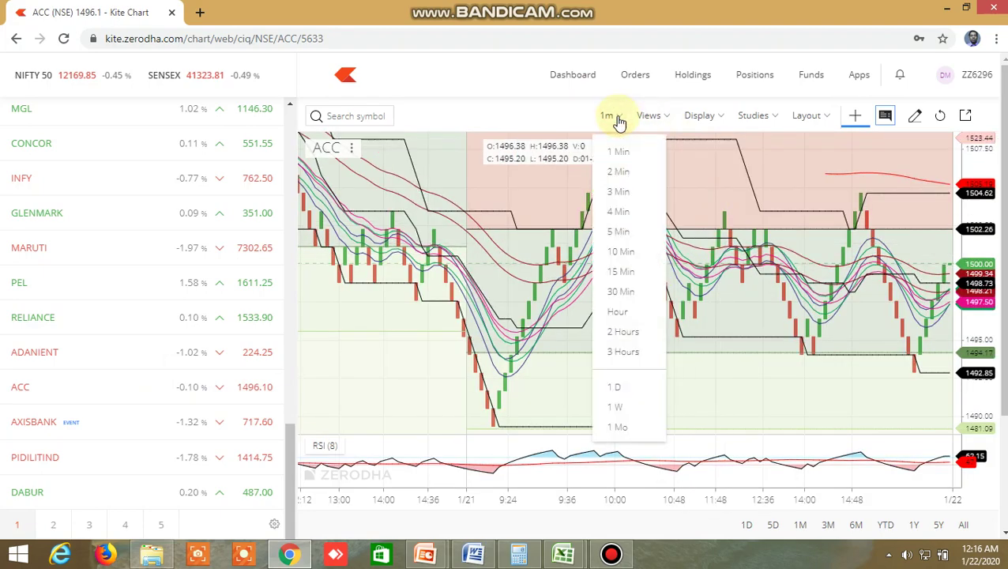
pyautogui.click(614, 386)
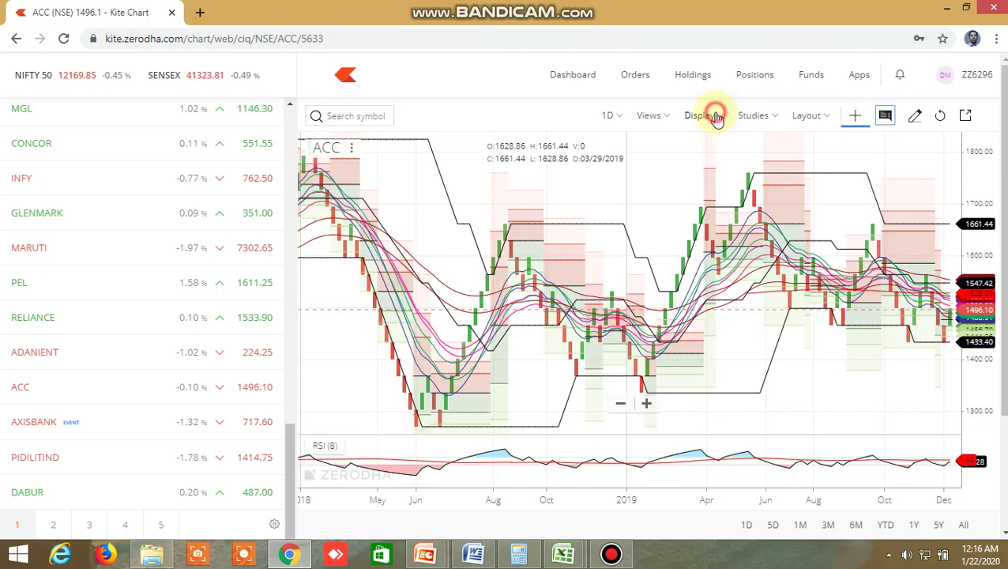
pyautogui.click(717, 117)
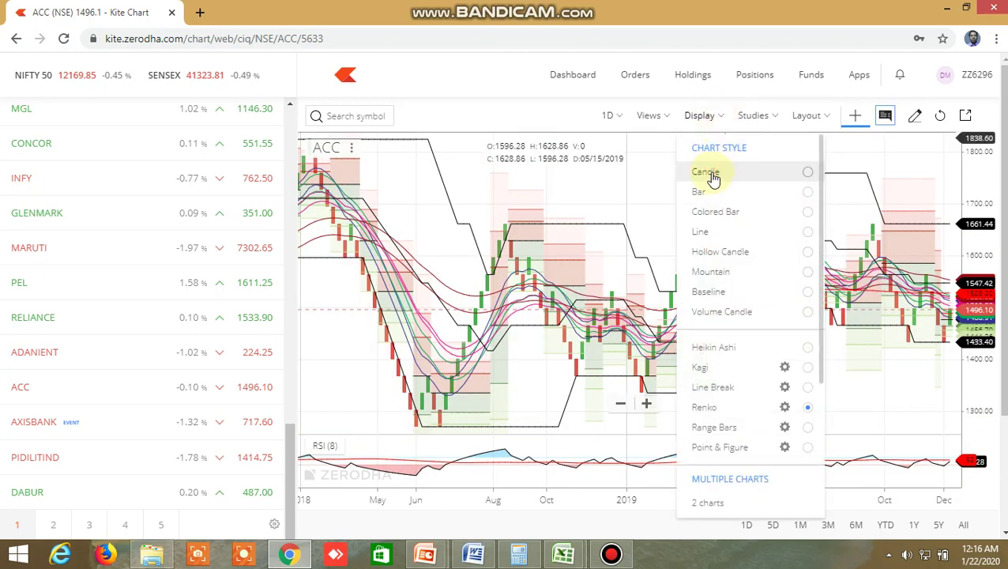
pyautogui.click(710, 171)
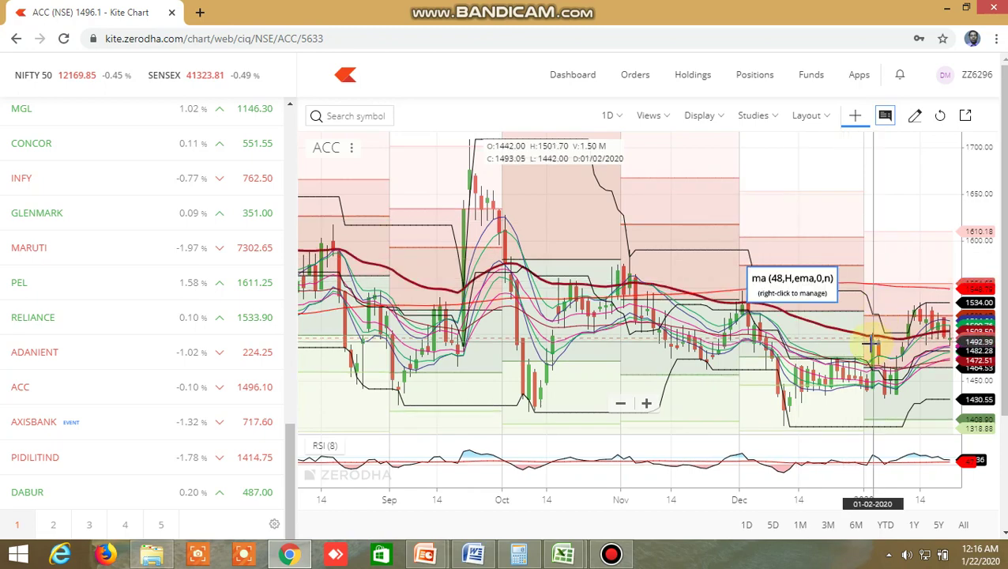
pyautogui.scroll(5, 867, 345)
pyautogui.scroll(1, 867, 345)
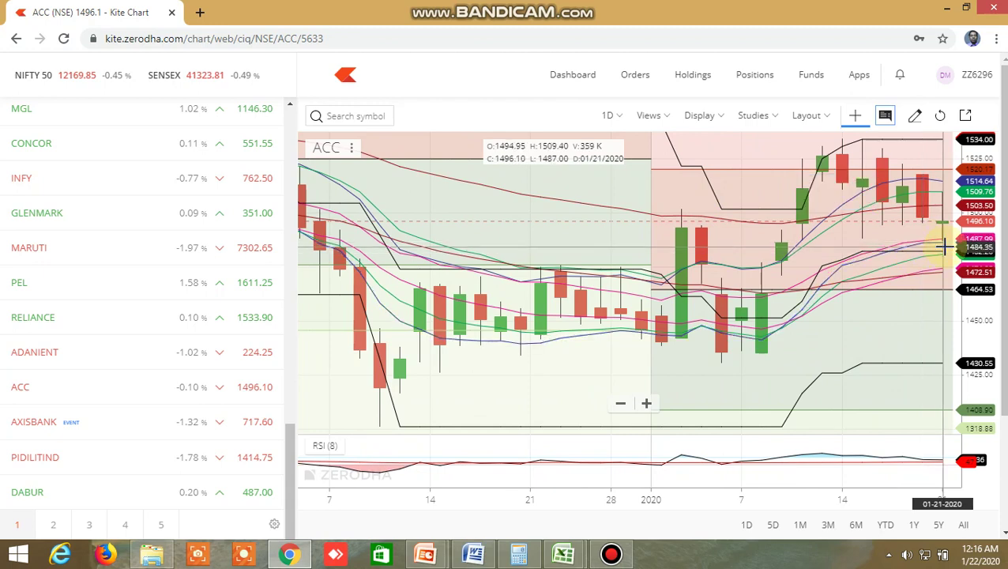
# - Clear all studies from the ACC chart and add a simple Moving Average with period 100 on the Close field
pyautogui.click(772, 117)
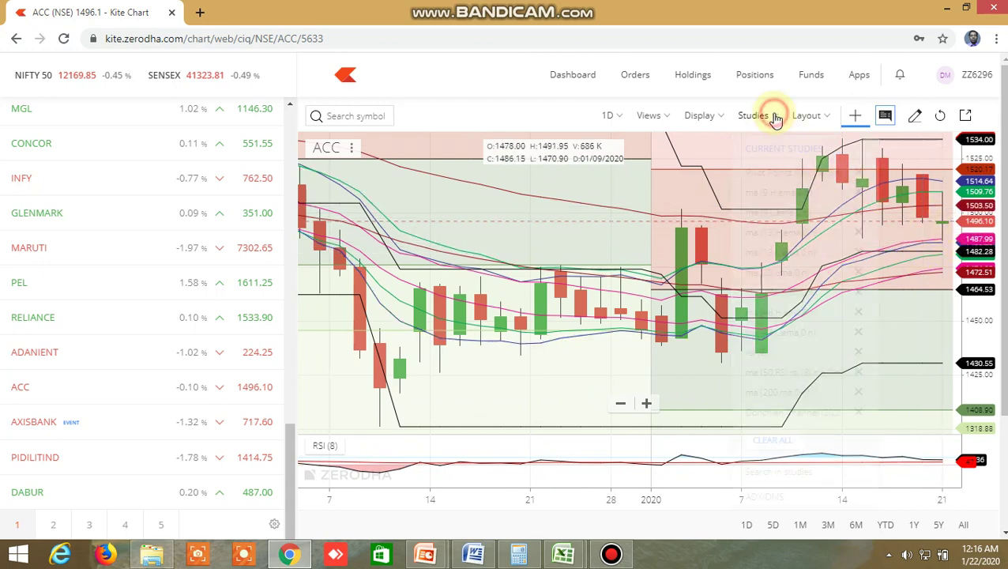
pyautogui.click(771, 440)
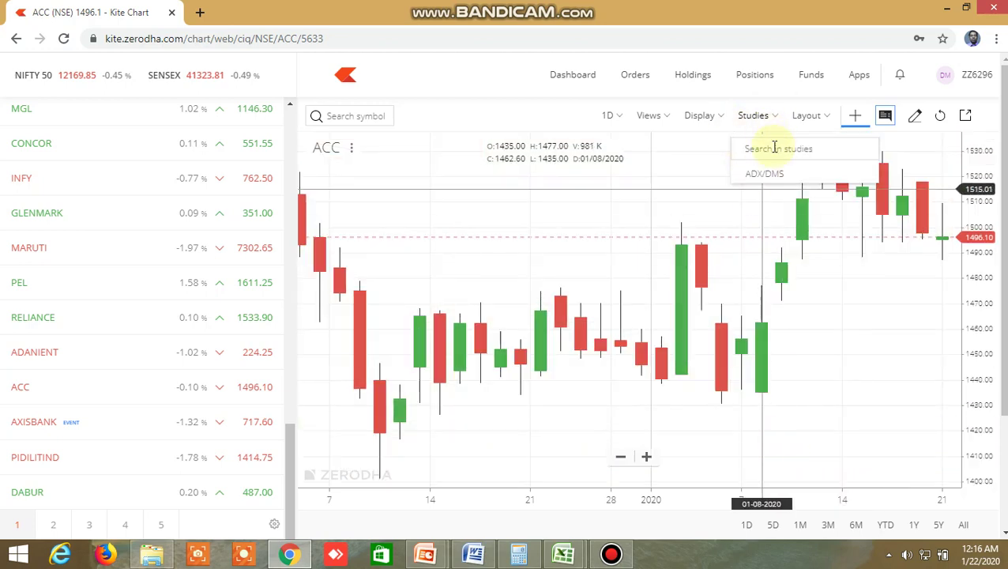
pyautogui.click(750, 115)
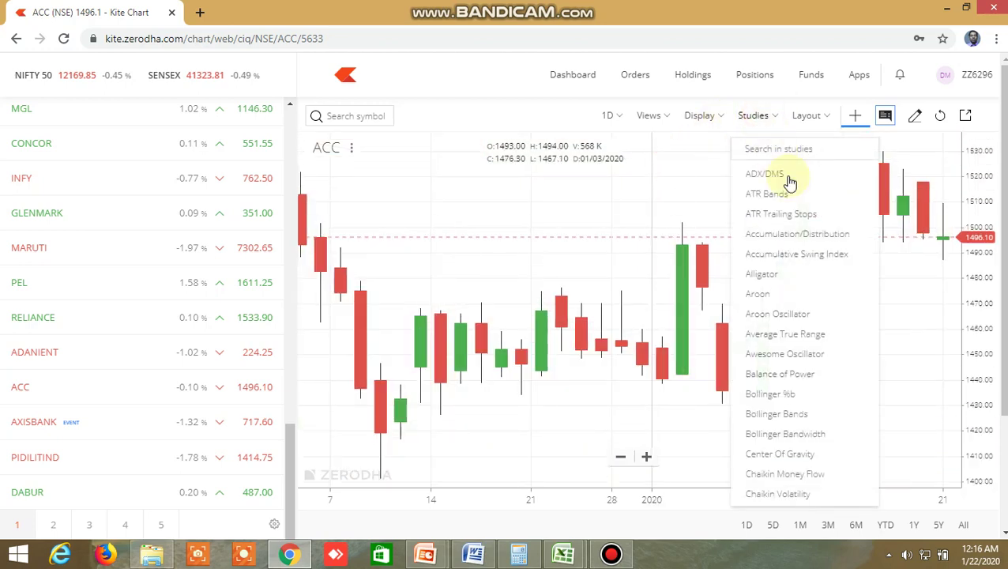
pyautogui.click(765, 147)
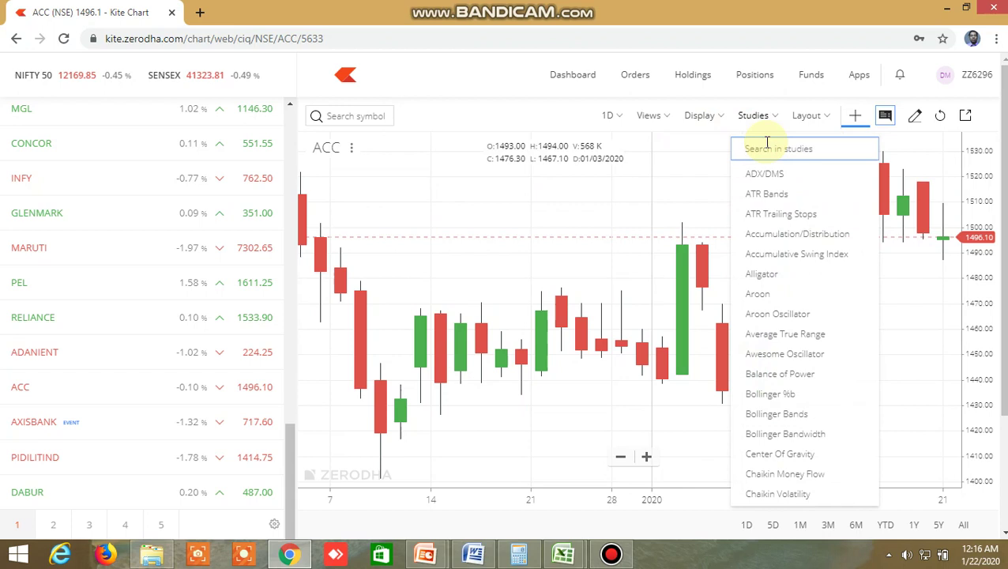
pyautogui.write('moving')
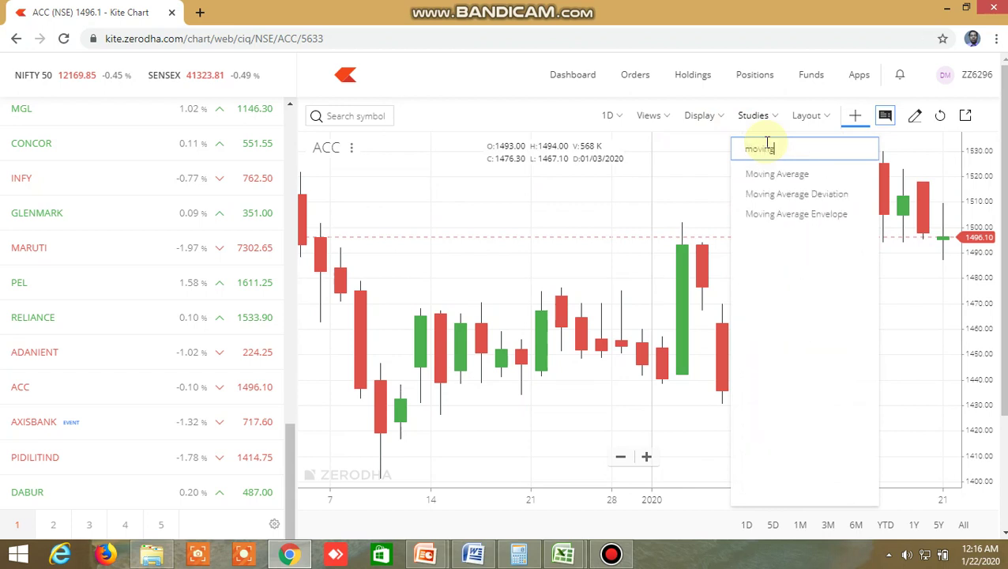
pyautogui.click(767, 173)
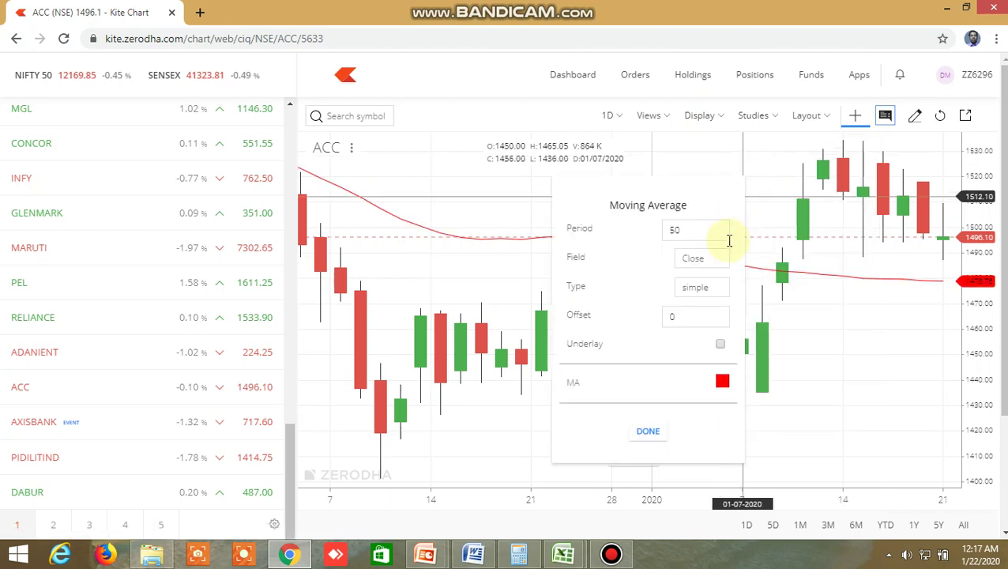
pyautogui.click(698, 232)
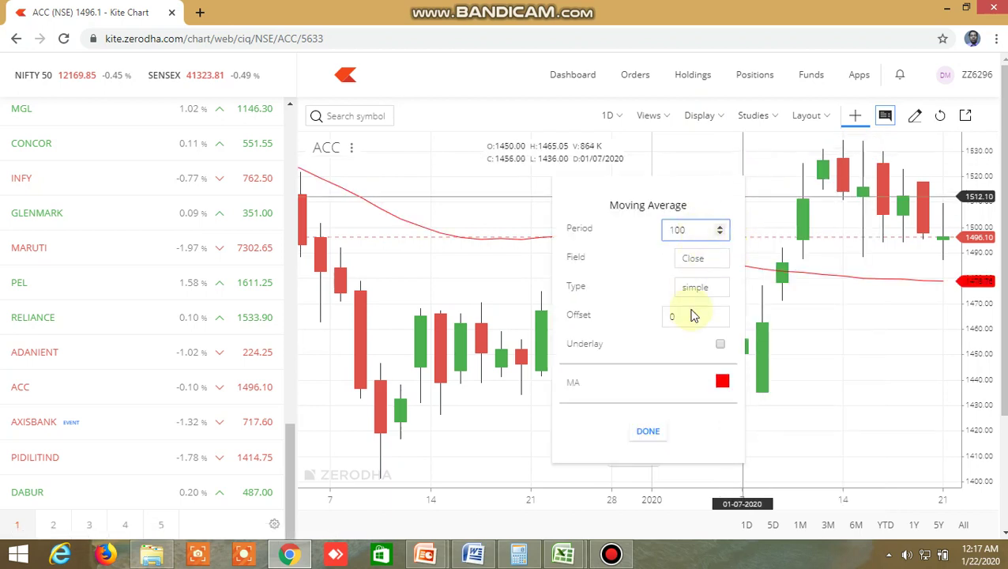
pyautogui.click(649, 431)
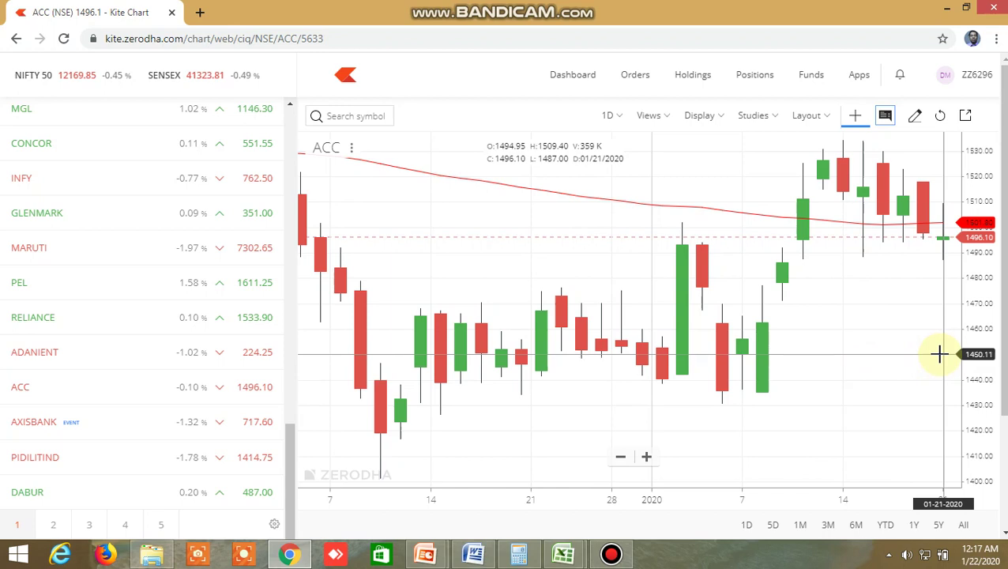
# - Switch to the screener workbook in Excel and examine the 100 MA CUT formula in row 6 with the cells it references
pyautogui.moveTo(567, 551)
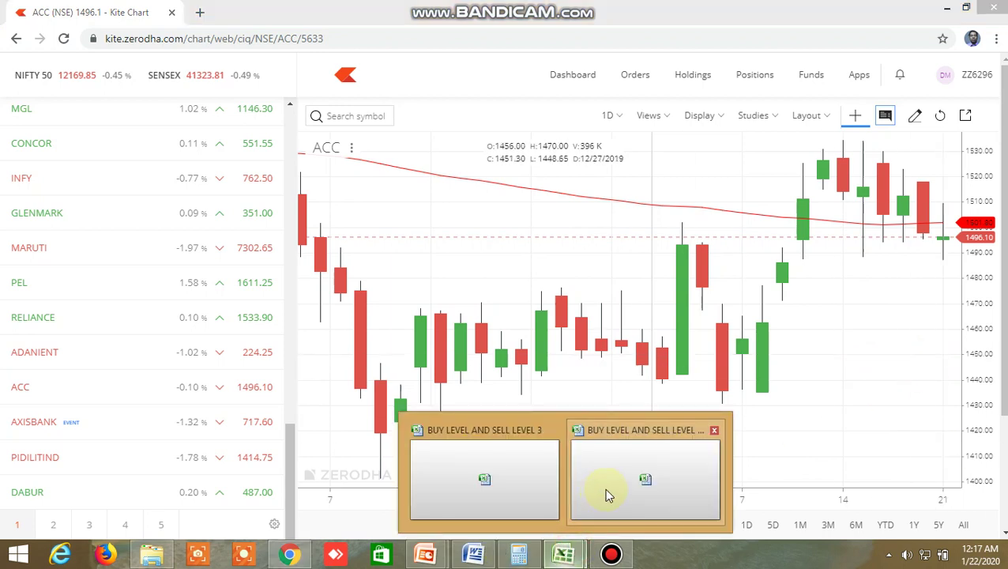
pyautogui.click(645, 483)
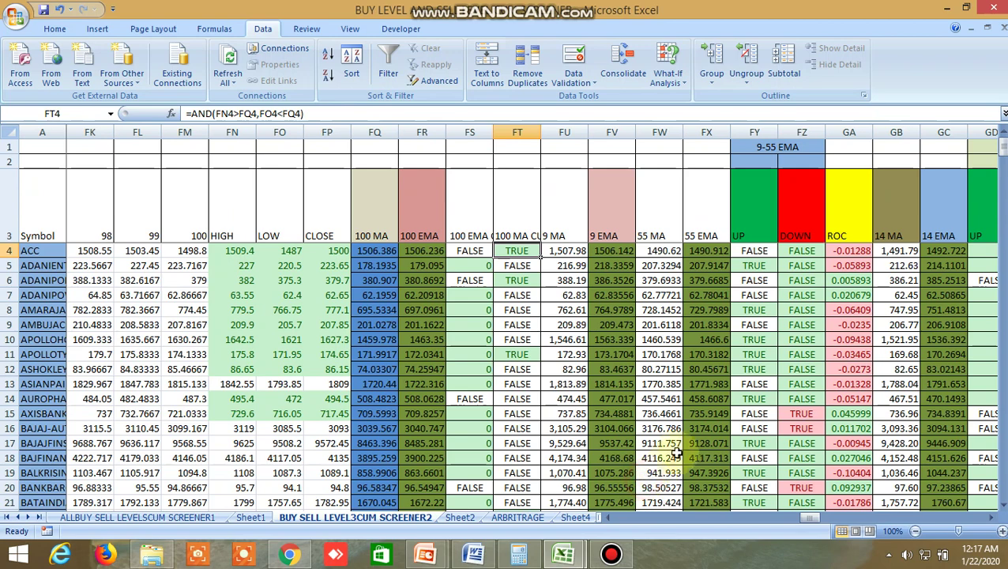
pyautogui.doubleClick(518, 280)
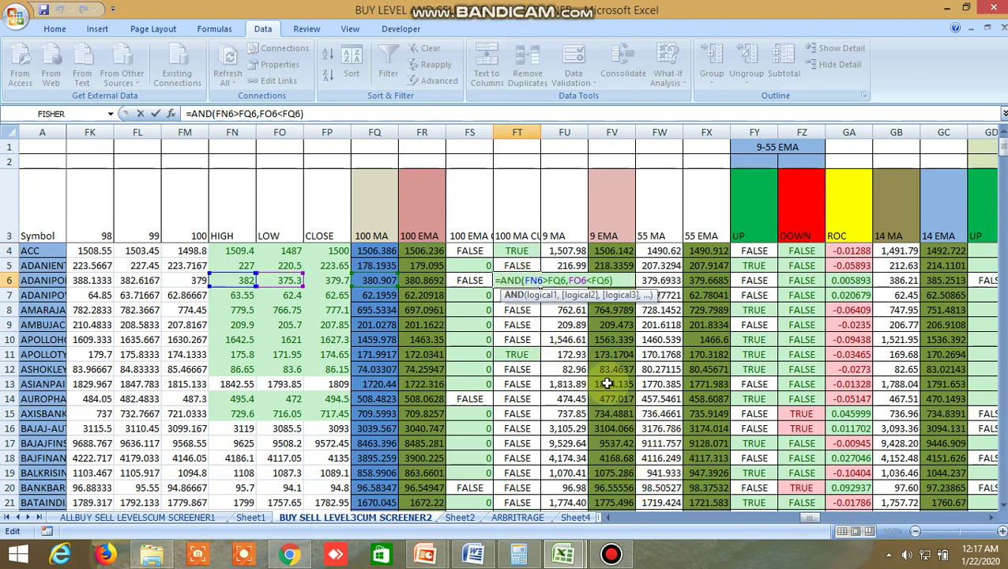
pyautogui.press('Return')
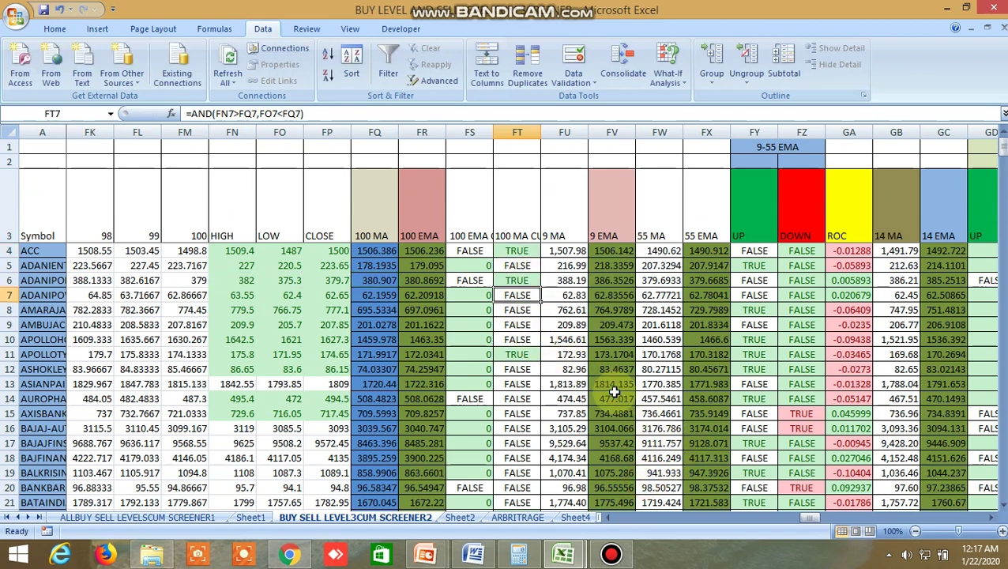
# - Examine the 100 MA CUT signals of APOLLOTYRE, BEL and BPCL, including the cells referenced by BPCL's formula
pyautogui.click(517, 355)
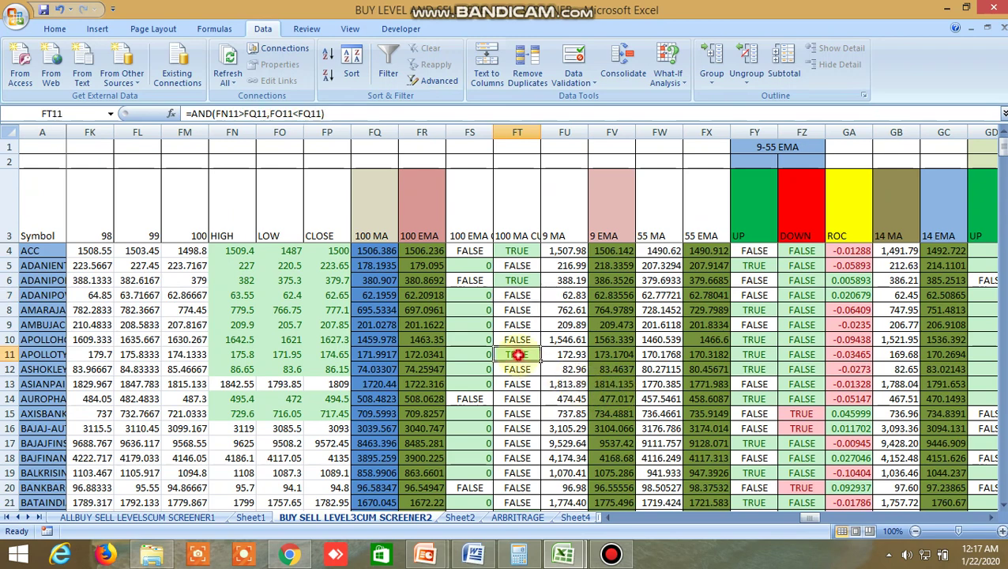
pyautogui.scroll(-2, 565, 424)
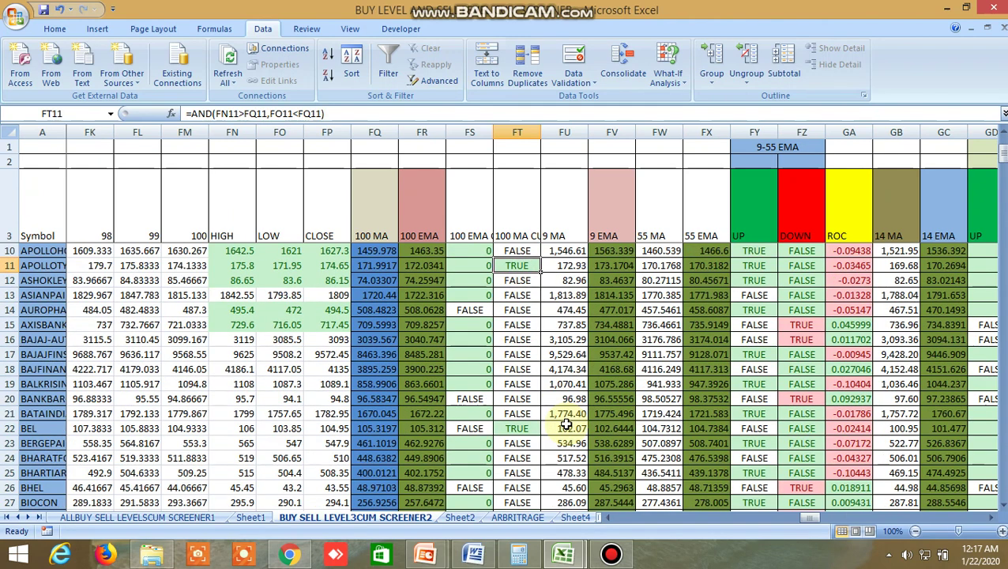
pyautogui.click(524, 426)
pyautogui.scroll(-2, 565, 430)
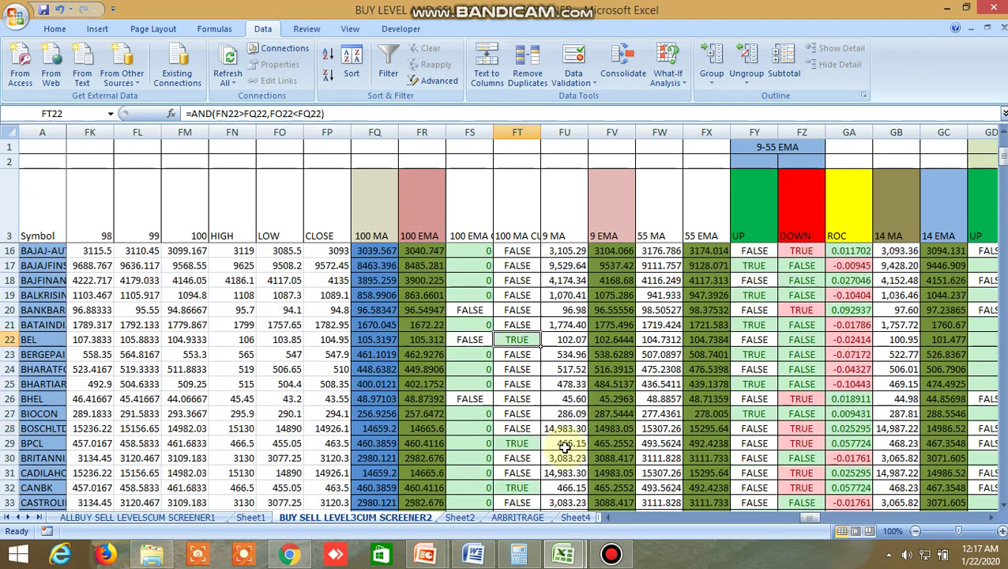
pyautogui.doubleClick(531, 443)
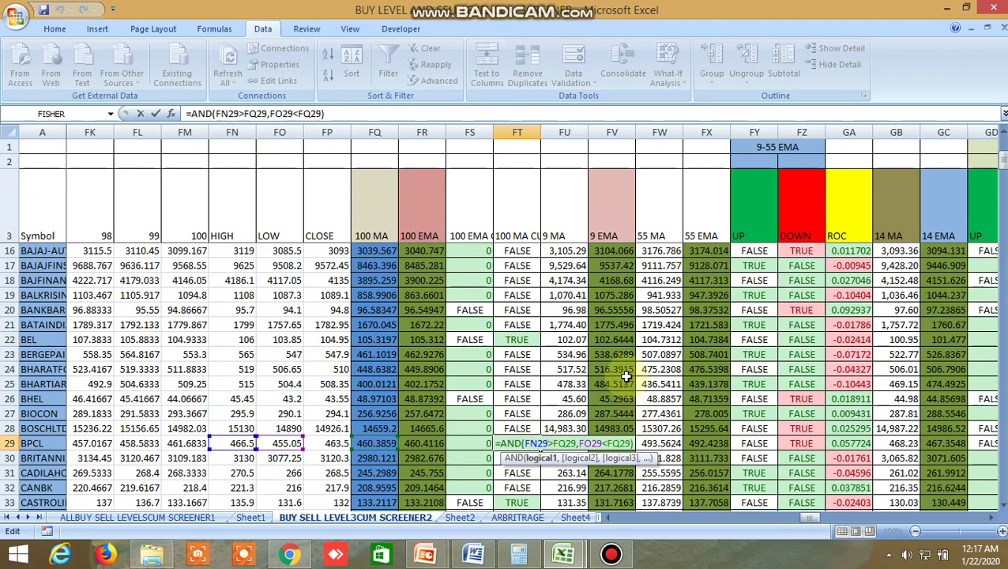
pyautogui.press('Return')
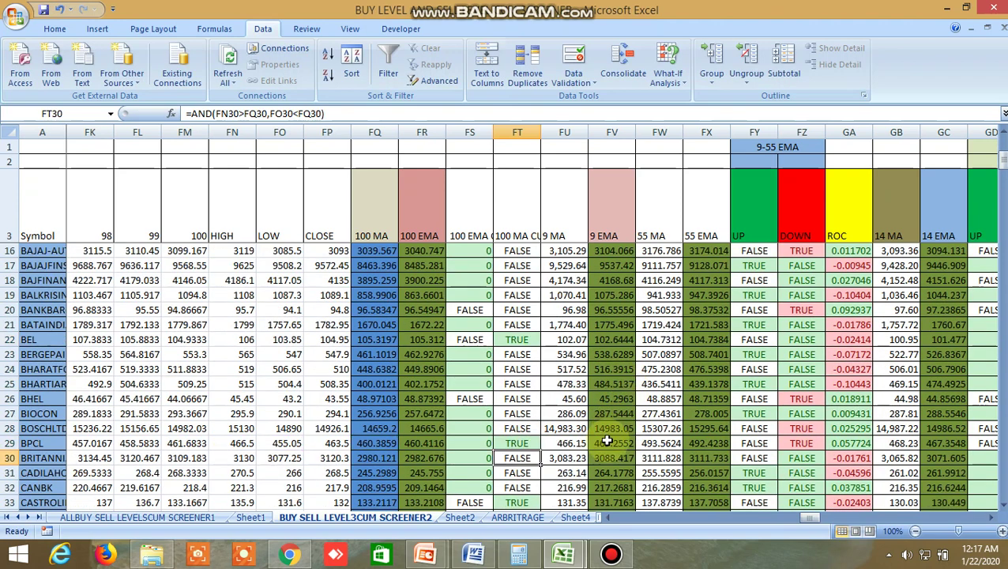
# - Open the INSIDE THE BAR WITH NR7 sheet and bring its first stock rows into view
pyautogui.click(519, 520)
pyautogui.click(571, 520)
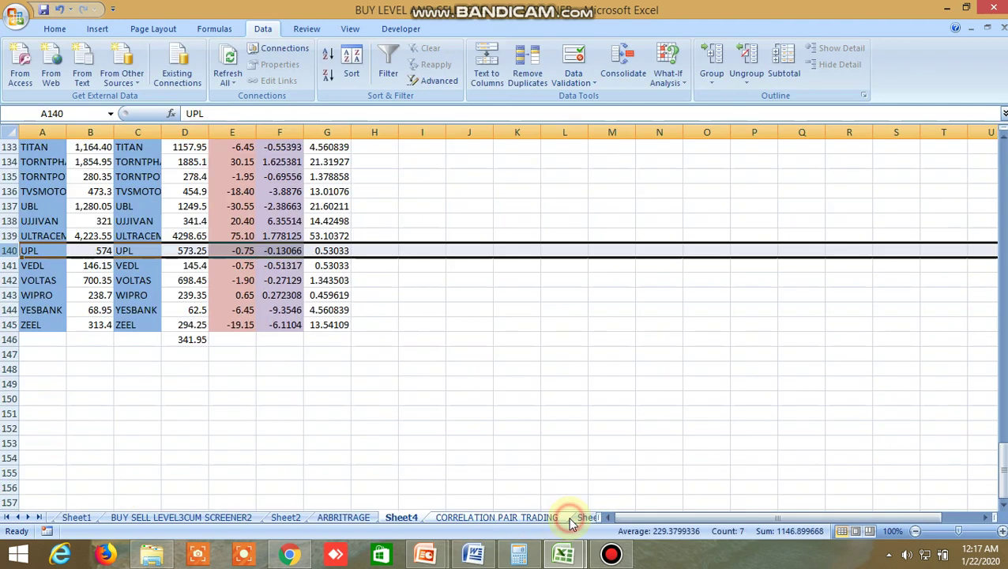
pyautogui.click(562, 520)
pyautogui.click(581, 518)
pyautogui.click(581, 518)
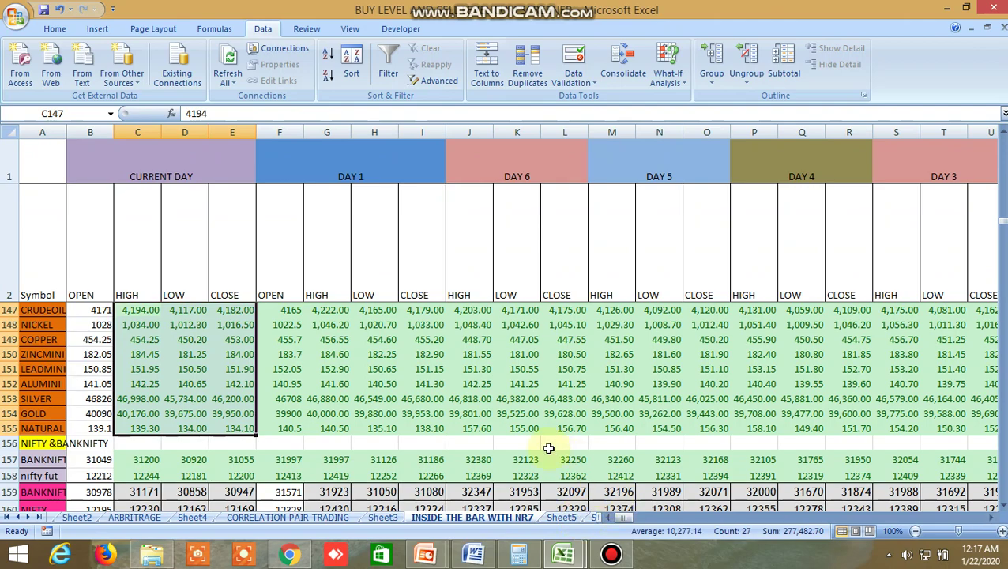
pyautogui.scroll(14, 545, 447)
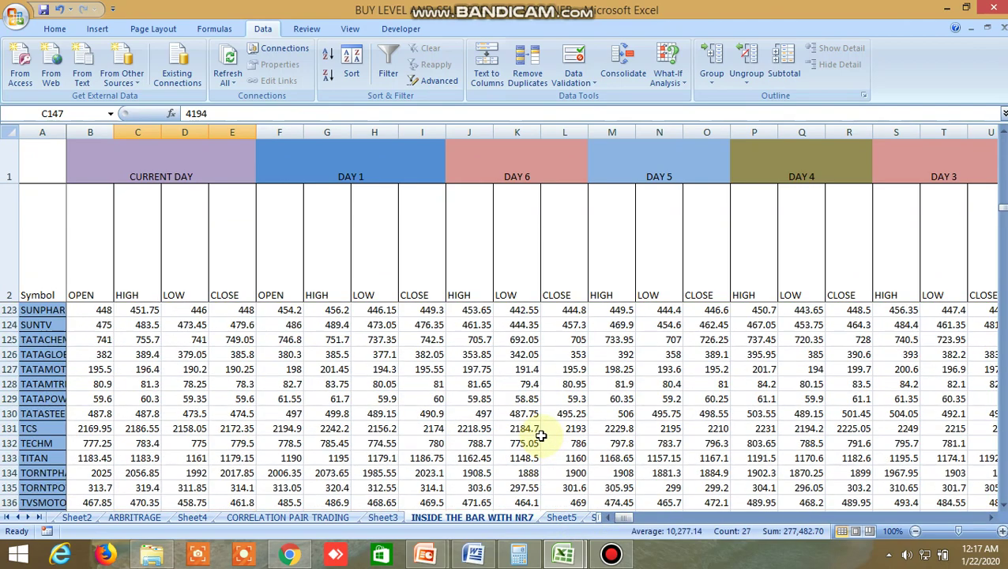
pyautogui.scroll(14, 537, 433)
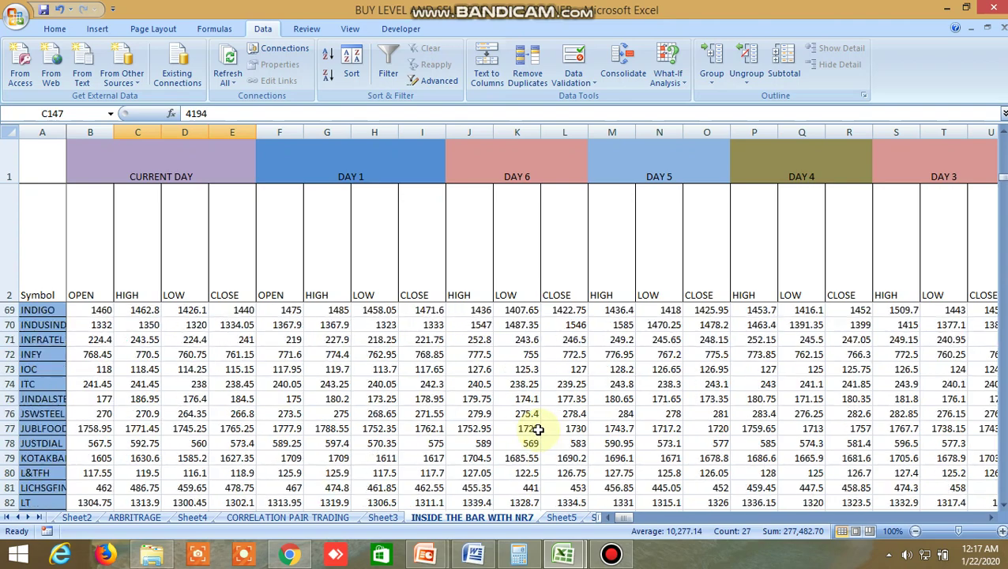
pyautogui.scroll(20, 537, 428)
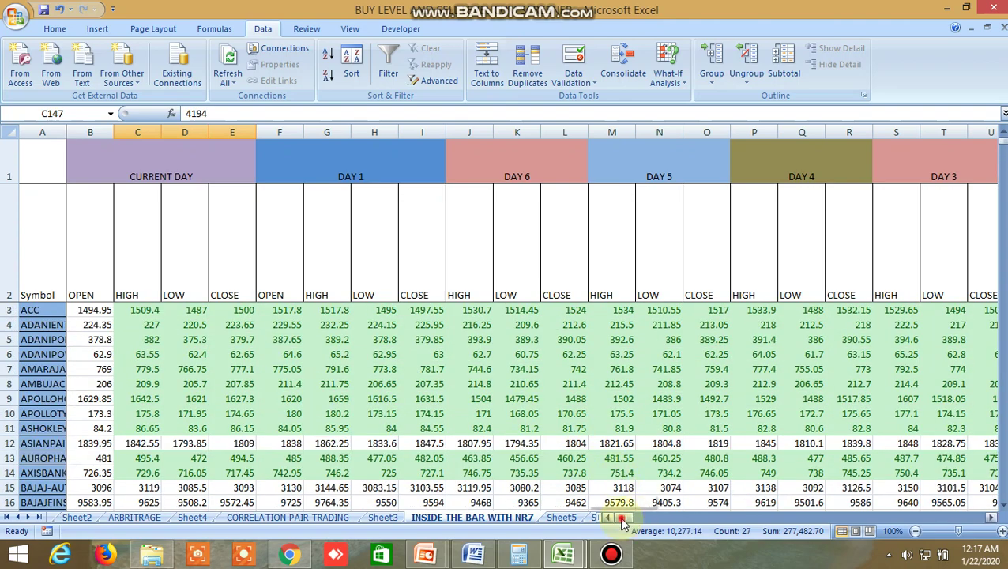
# - Examine the 1 DAY, 2 DAY, NR7 and NR4 columns of the INSIDE THE BAR section
pyautogui.moveTo(623, 522); pyautogui.dragTo(641, 521)
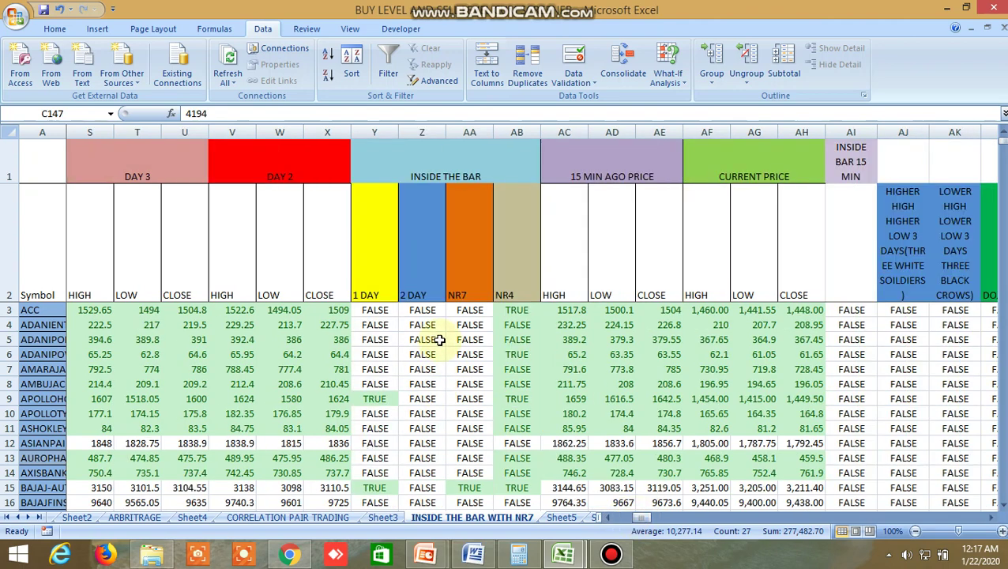
pyautogui.click(377, 268)
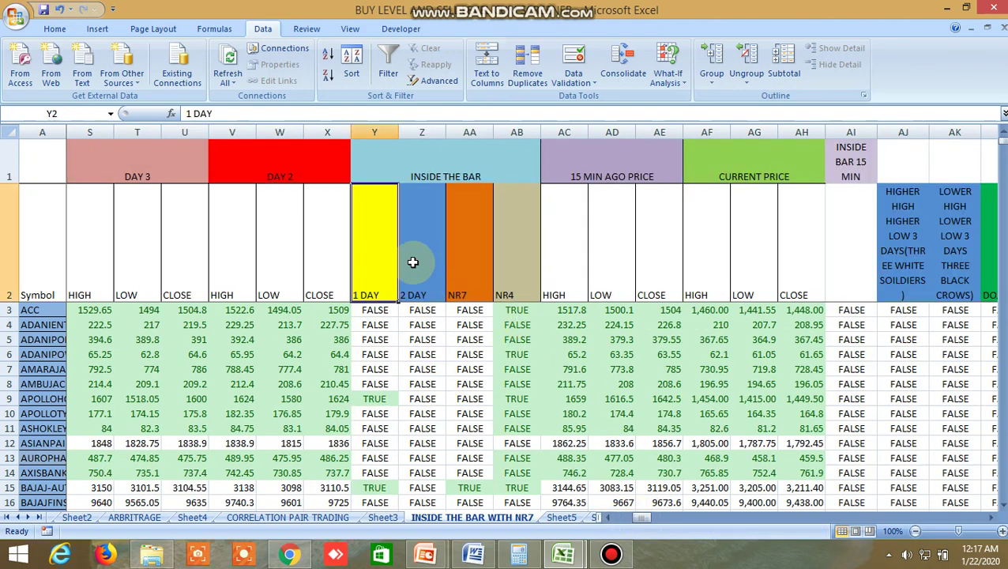
pyautogui.click(412, 262)
pyautogui.doubleClick(465, 260)
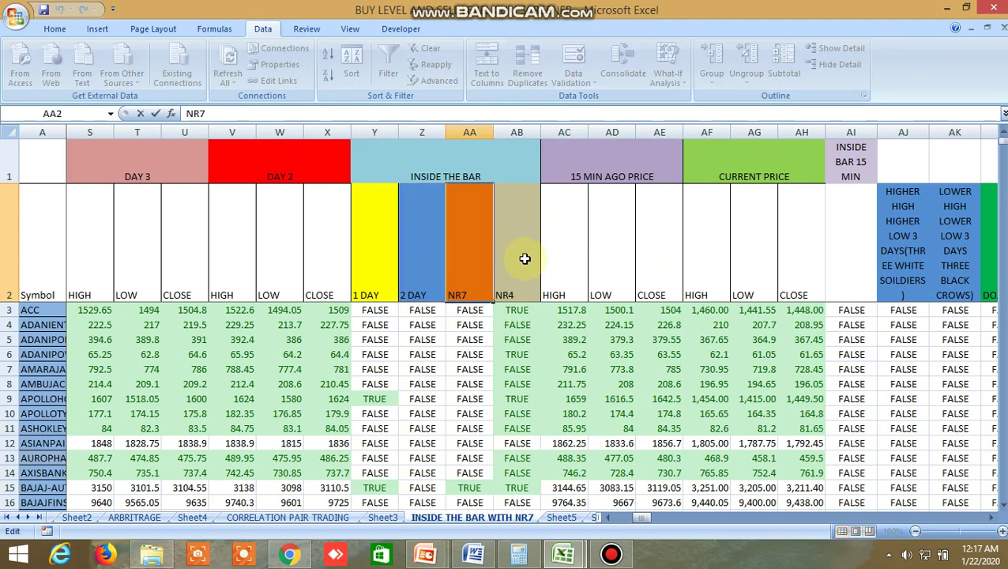
pyautogui.click(525, 258)
pyautogui.click(480, 265)
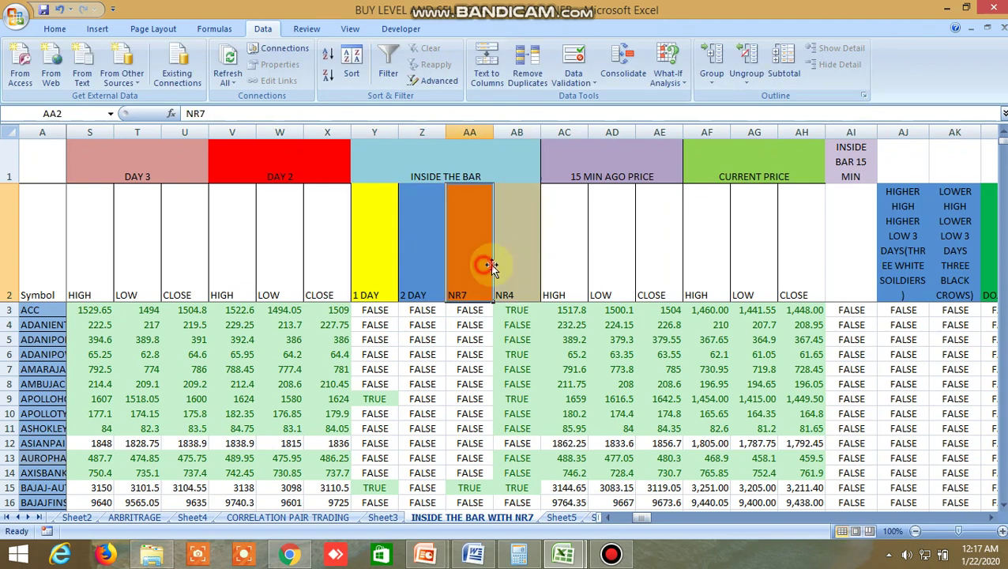
pyautogui.click(510, 263)
# - Examine APOLLOHOSP's 1 DAY inside bar formula together with its DAY 1 OPEN, HIGH and LOW values in row 9
pyautogui.click(377, 400)
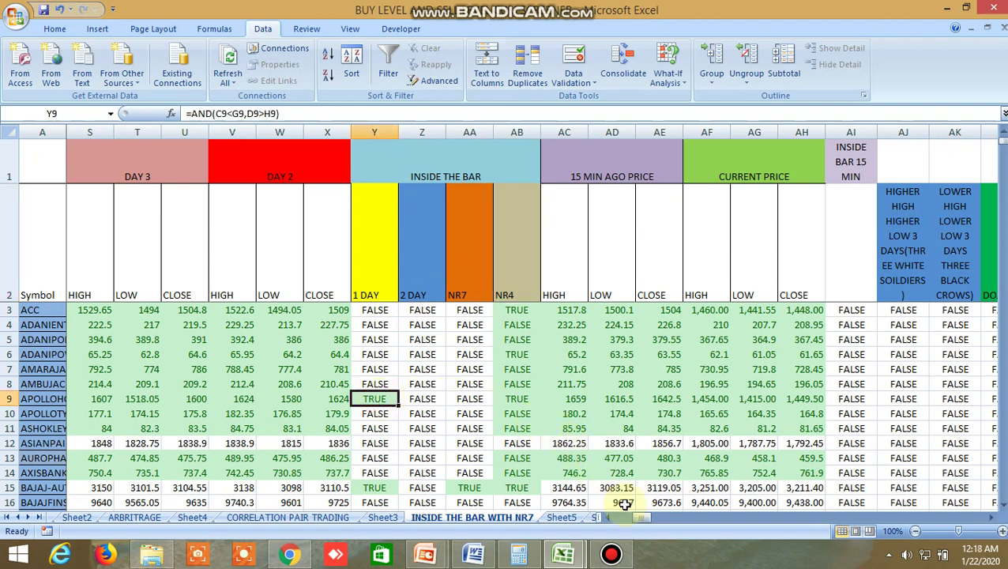
pyautogui.moveTo(641, 519); pyautogui.dragTo(603, 518)
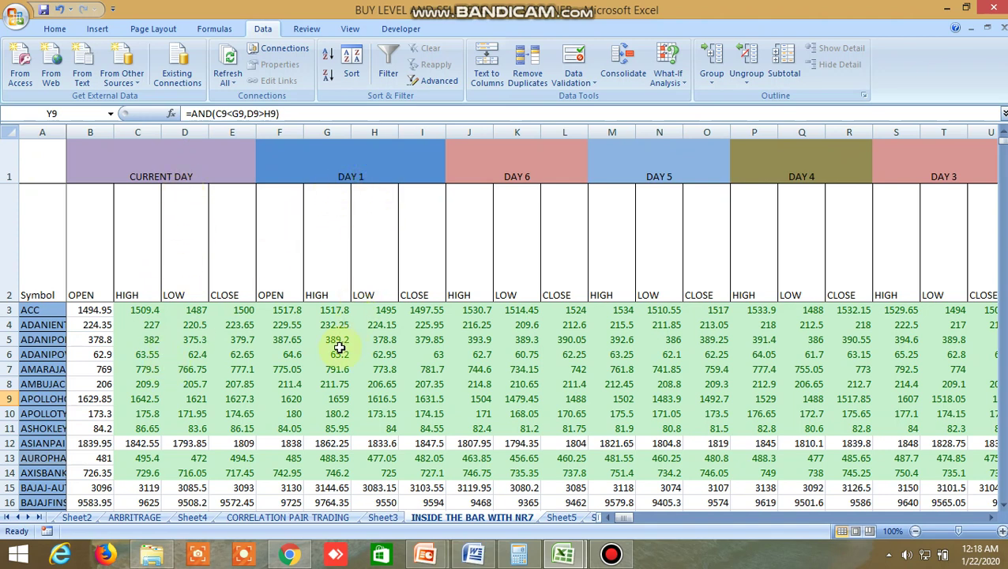
pyautogui.click(284, 400)
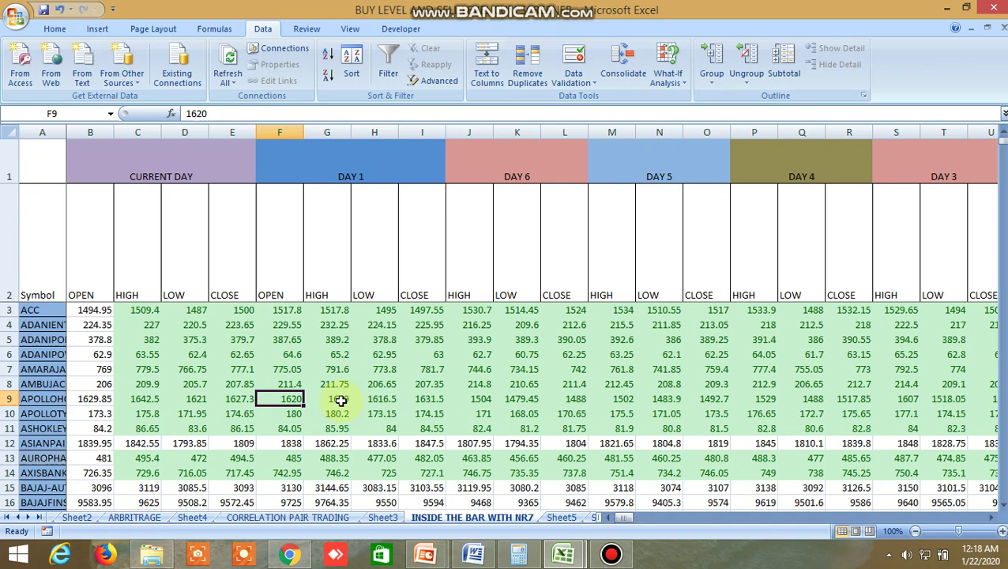
pyautogui.click(341, 401)
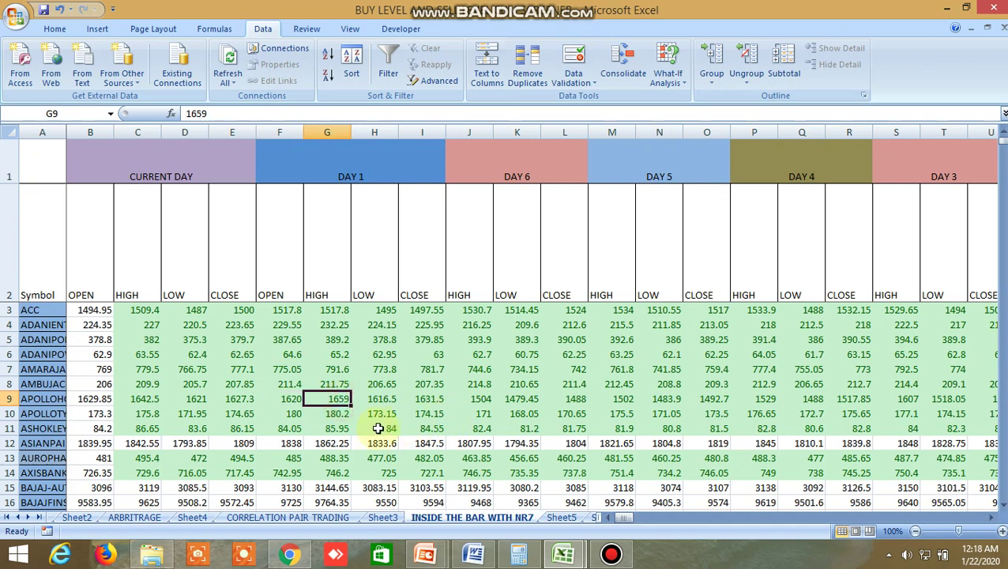
pyautogui.click(387, 403)
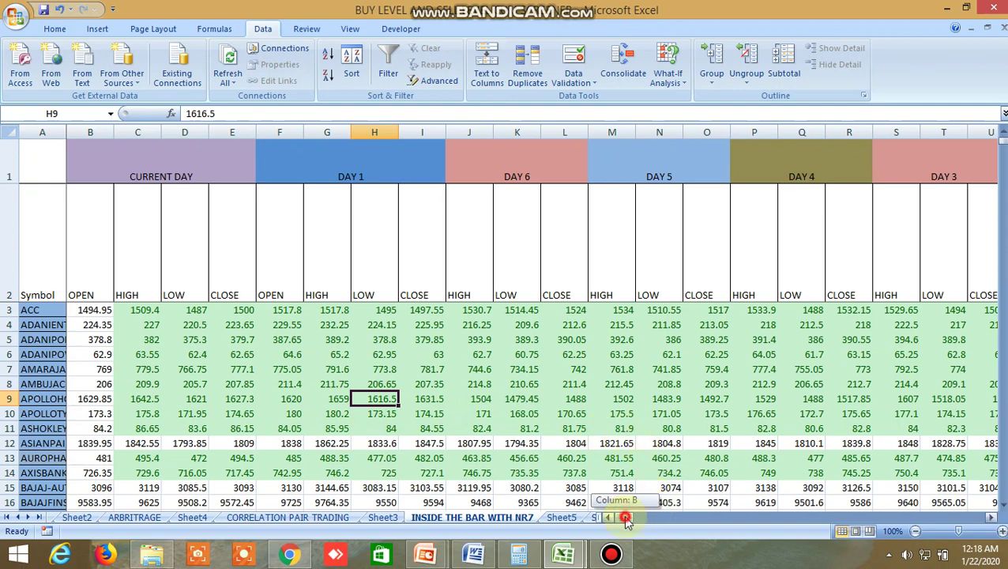
pyautogui.moveTo(626, 518); pyautogui.dragTo(643, 521)
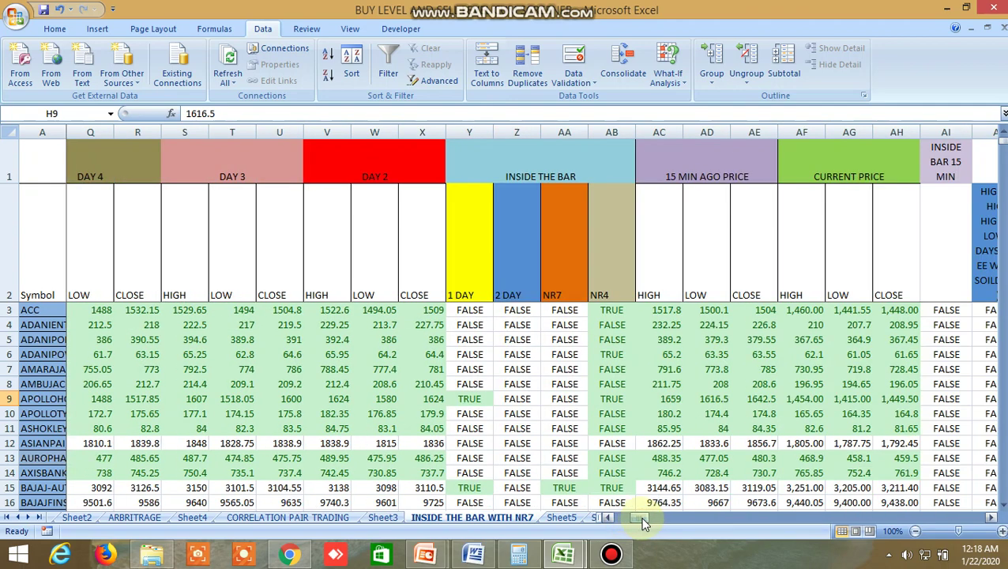
pyautogui.click(479, 400)
# - Switch to Kite in Chrome and look for APOLLOHOSP in watchlists 2 and 3
pyautogui.click(289, 554)
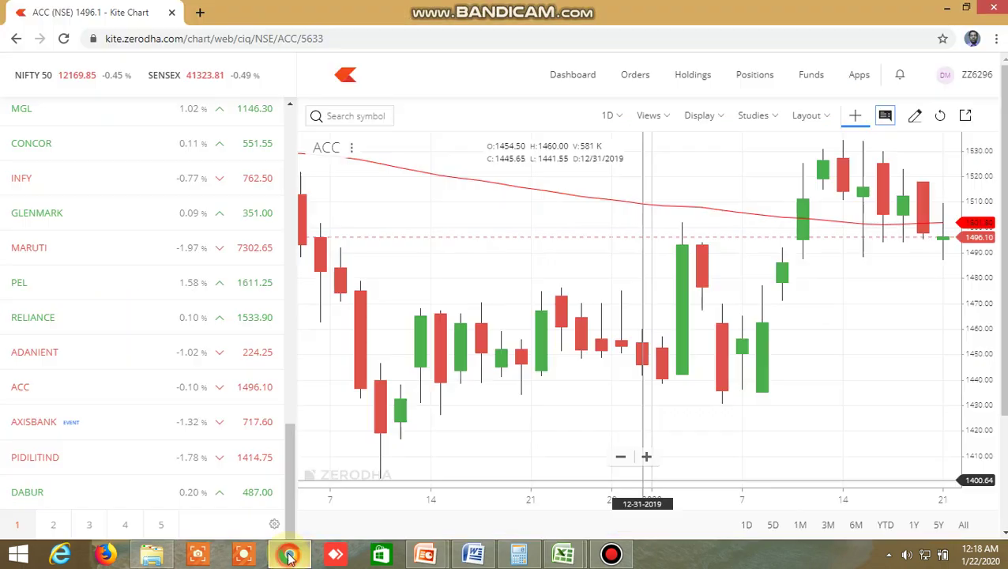
pyautogui.click(53, 524)
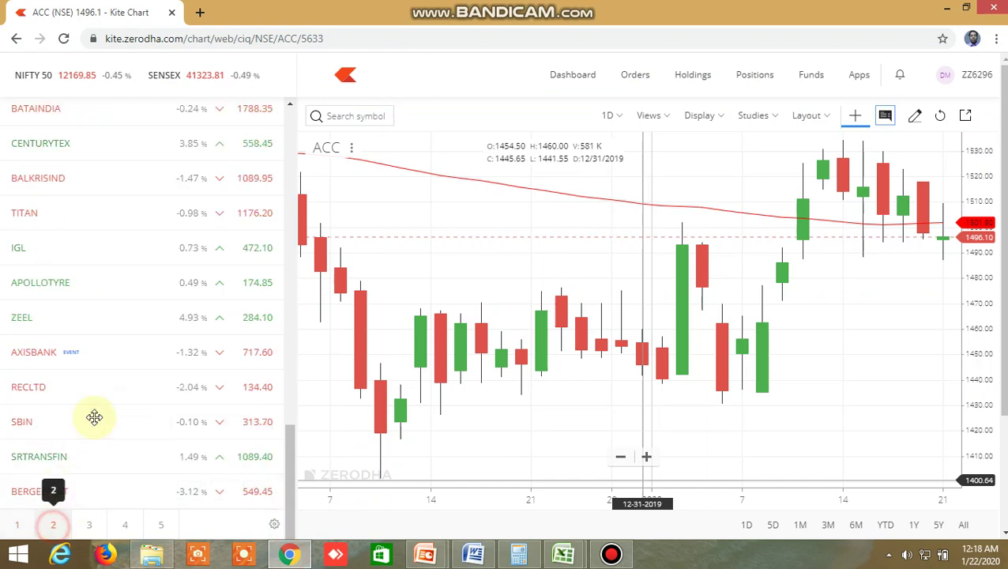
pyautogui.scroll(1, 97, 316)
pyautogui.scroll(3, 97, 292)
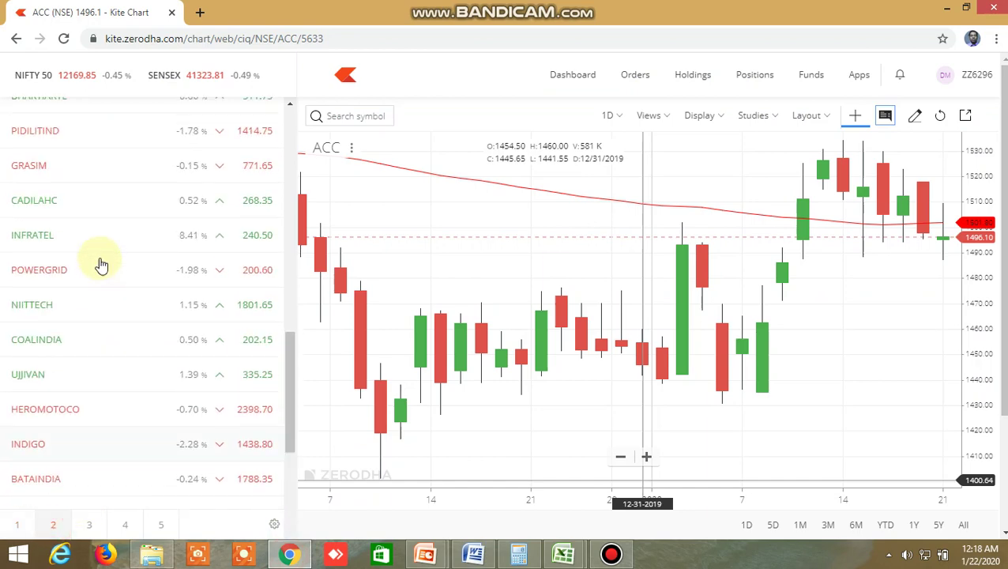
pyautogui.click(87, 524)
pyautogui.scroll(10, 118, 316)
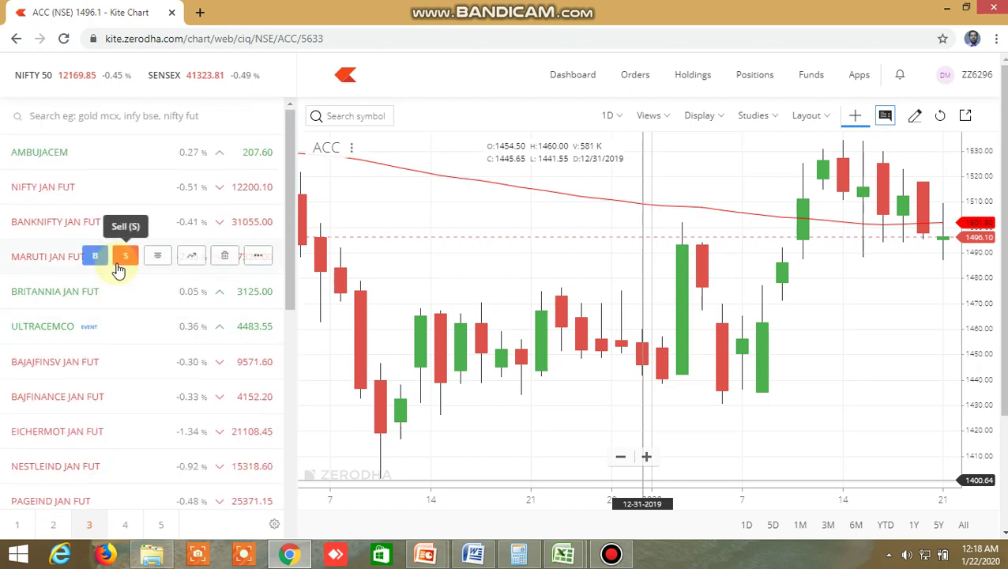
pyautogui.click(53, 524)
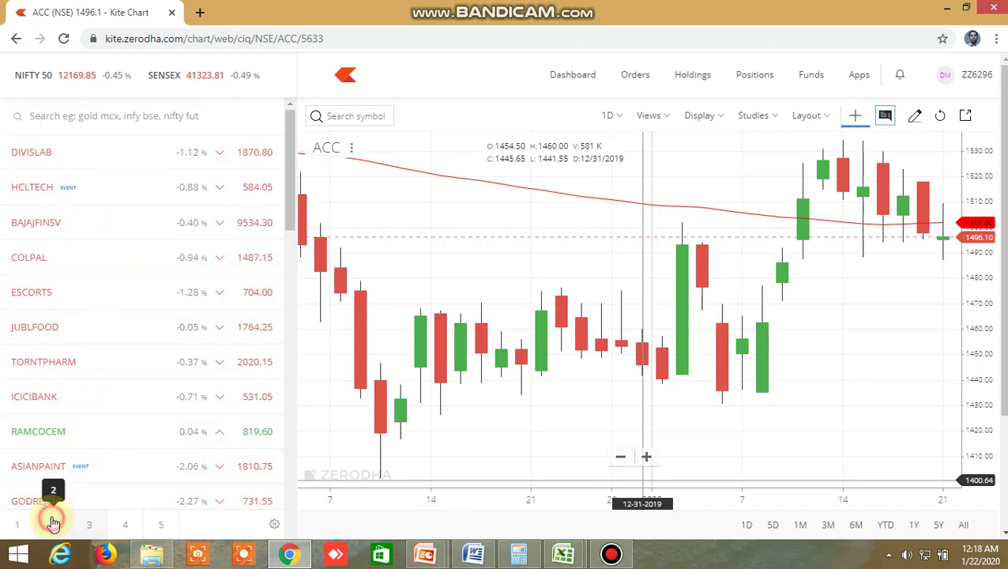
# - Search the chart symbols for "apoll", open the APOLLOHOSP chart and enlarge its most recent daily candles
pyautogui.click(333, 115)
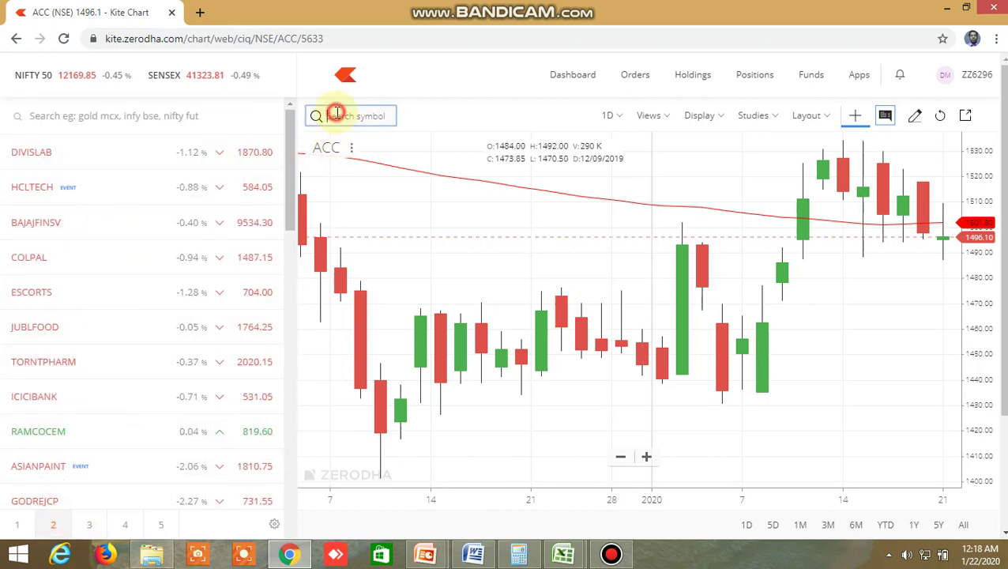
pyautogui.write('apo')
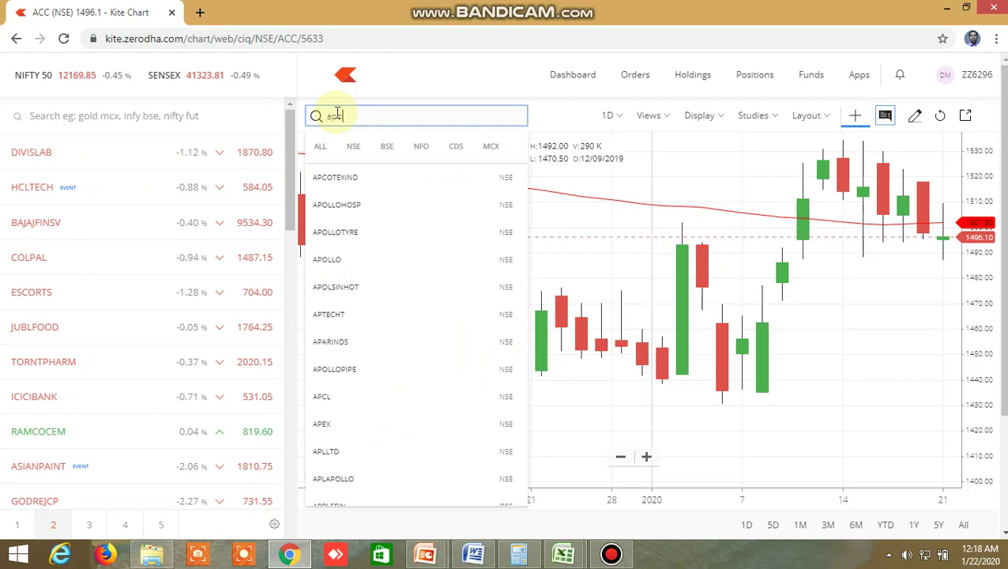
pyautogui.write('ll')
pyautogui.click(335, 178)
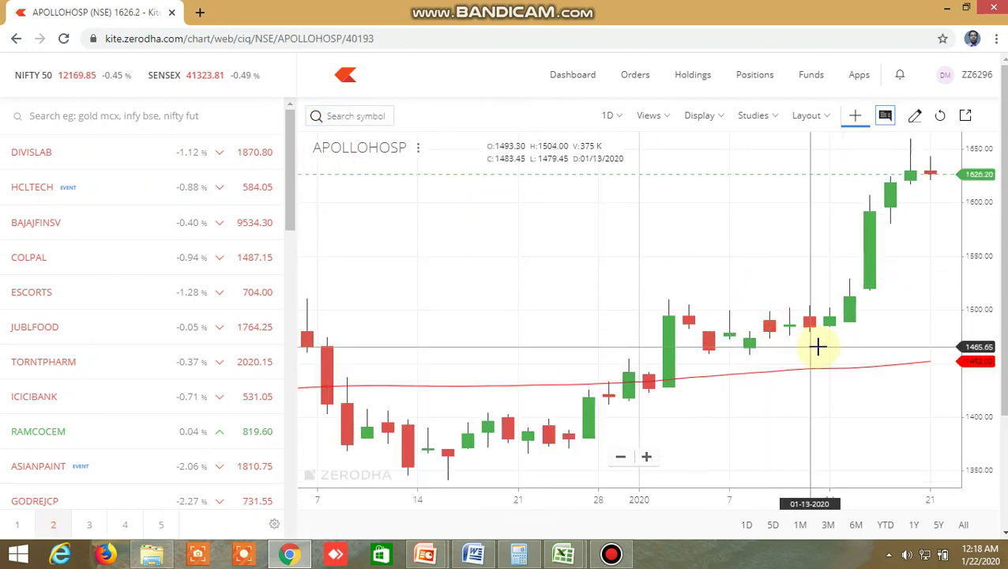
pyautogui.scroll(3, 845, 341)
pyautogui.scroll(2, 894, 340)
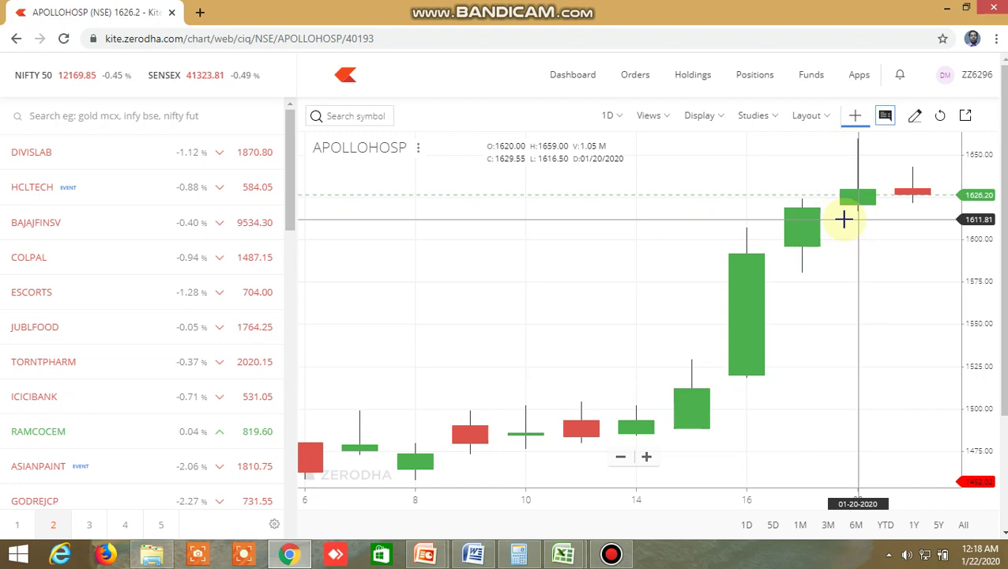
# - Switch to the BUY LEVEL AND SELL LEVEL CU... workbook in Excel and examine ADANIPOWER's NR4 formula and BAJAJ-AUTO's 1 DAY formula in row 15
pyautogui.moveTo(563, 553)
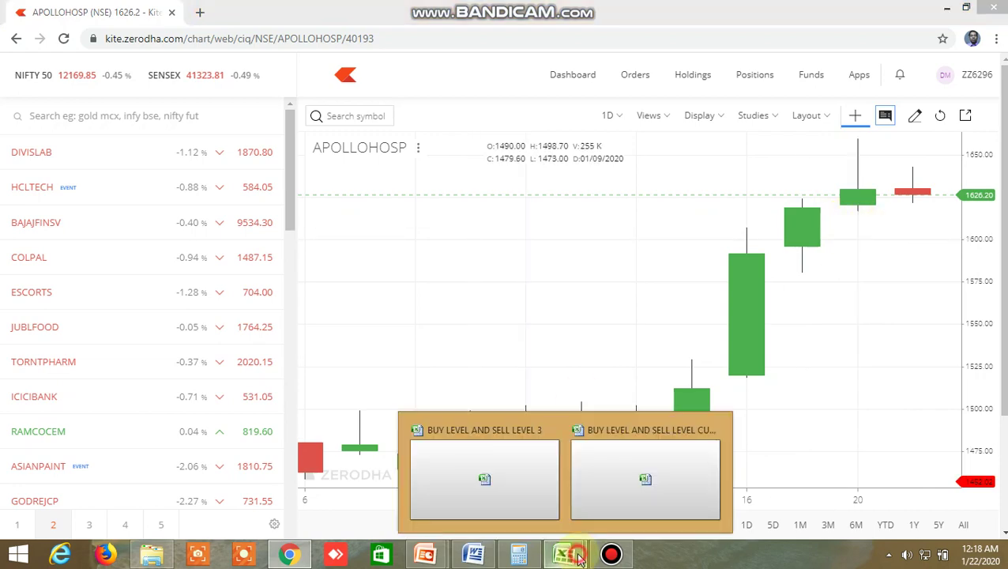
pyautogui.click(643, 499)
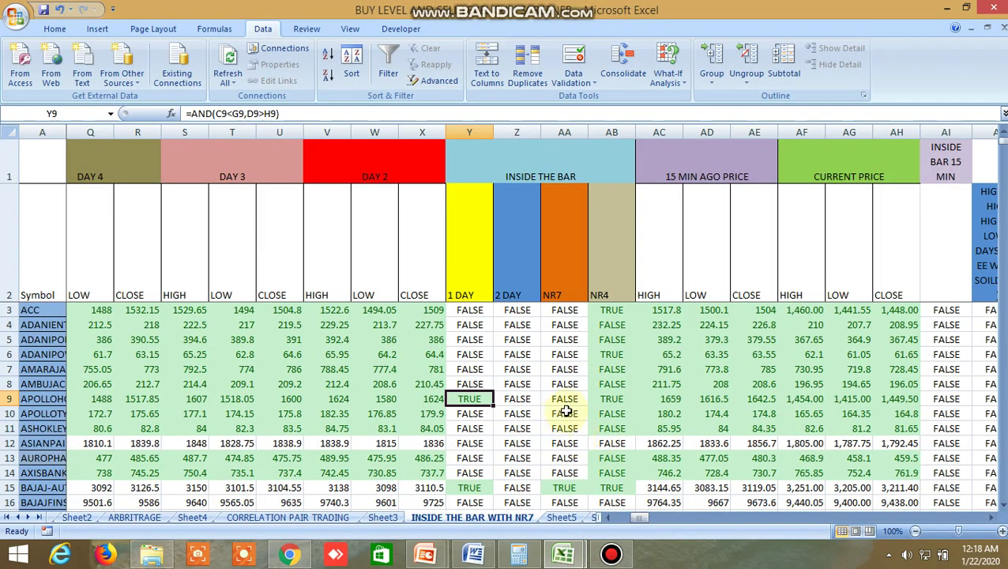
pyautogui.click(615, 355)
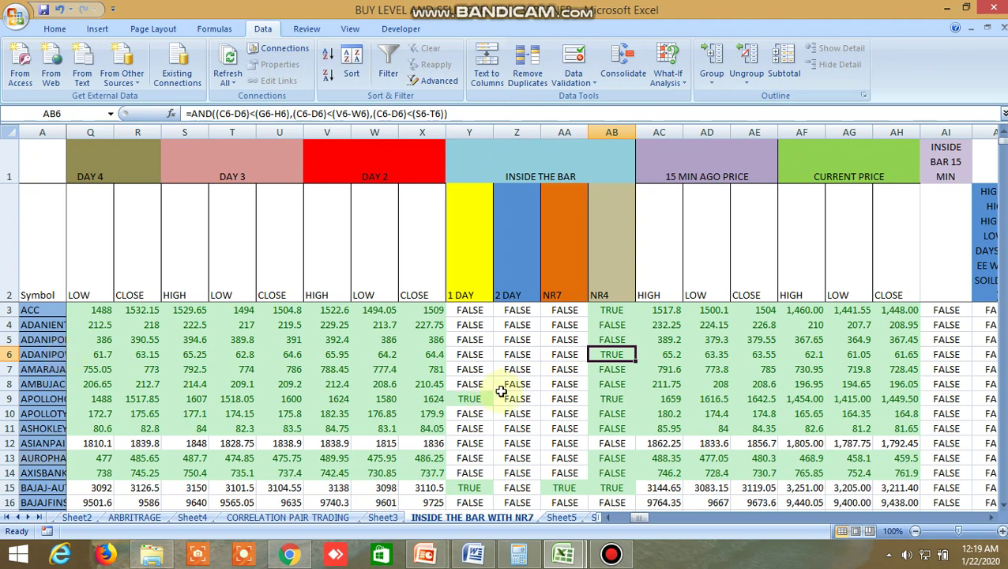
pyautogui.scroll(-2, 551, 410)
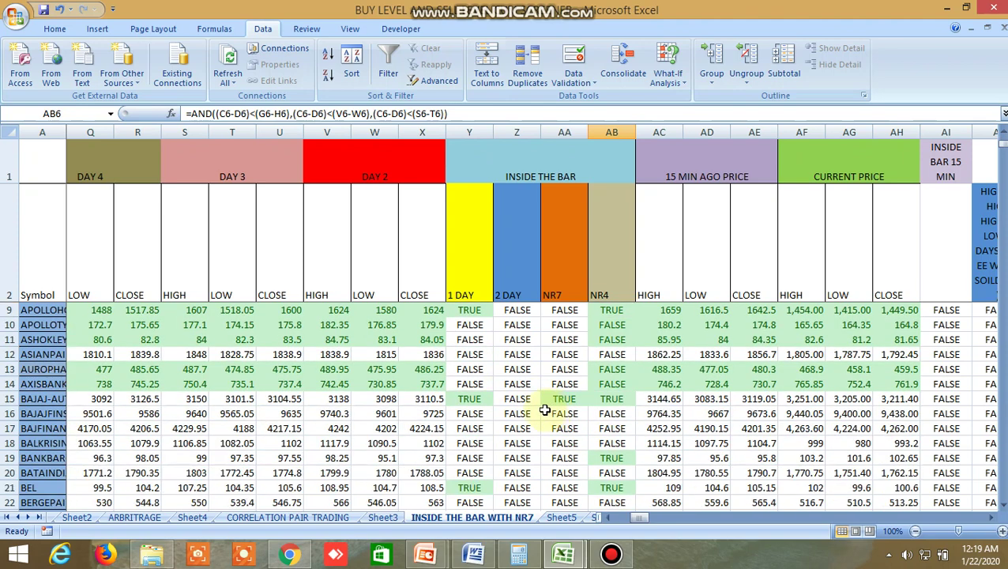
pyautogui.click(474, 400)
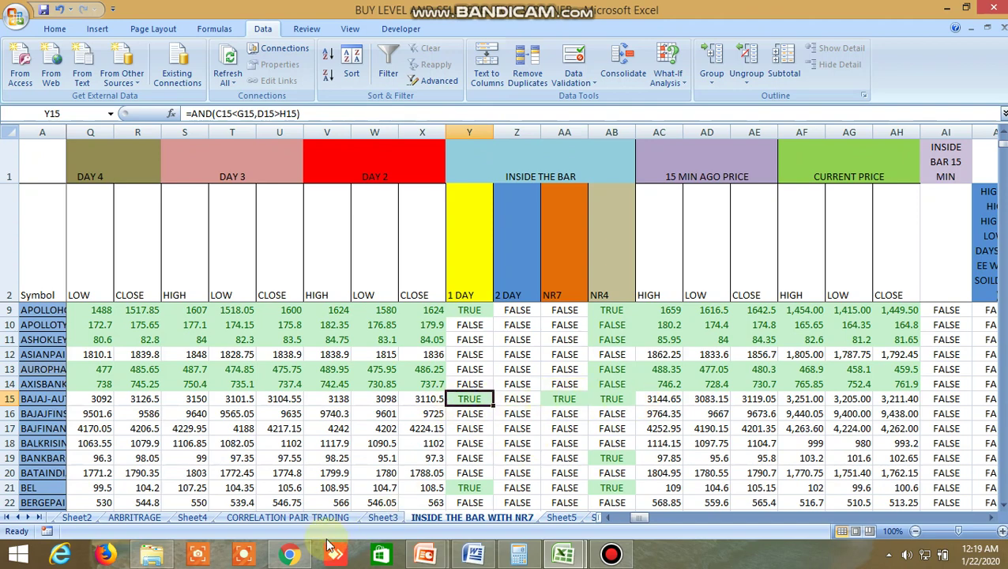
# - Switch to Kite in Chrome, search the chart symbols for "bajaj-auto" and open the NSE BAJAJ-AUTO chart to examine its recent daily candles
pyautogui.click(289, 554)
pyautogui.click(355, 116)
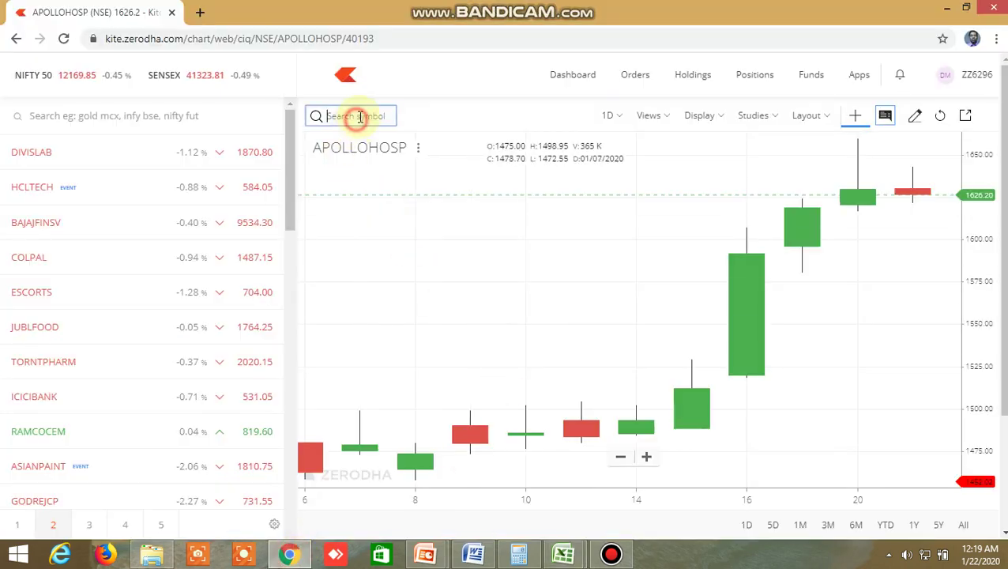
pyautogui.write('baj')
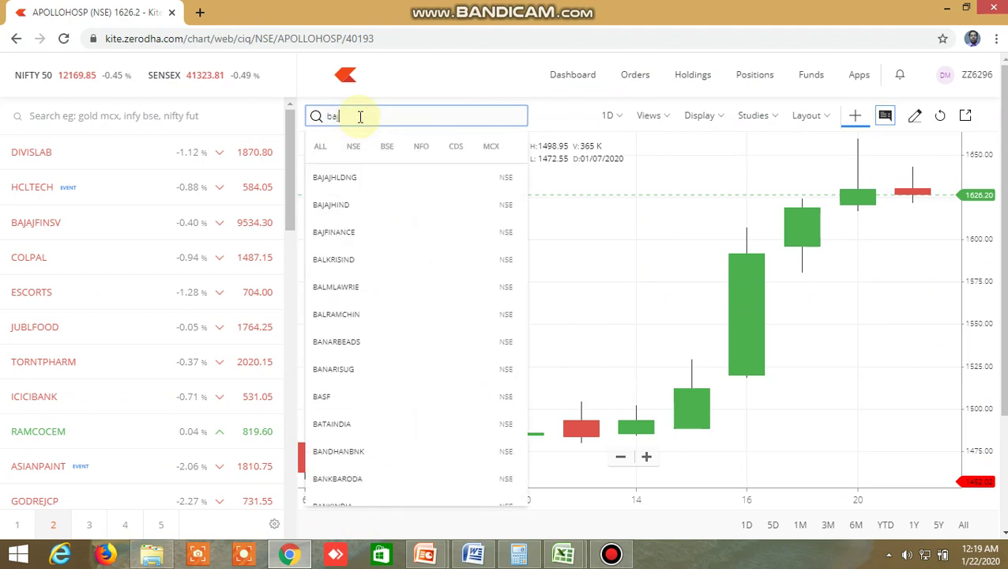
pyautogui.write('a')
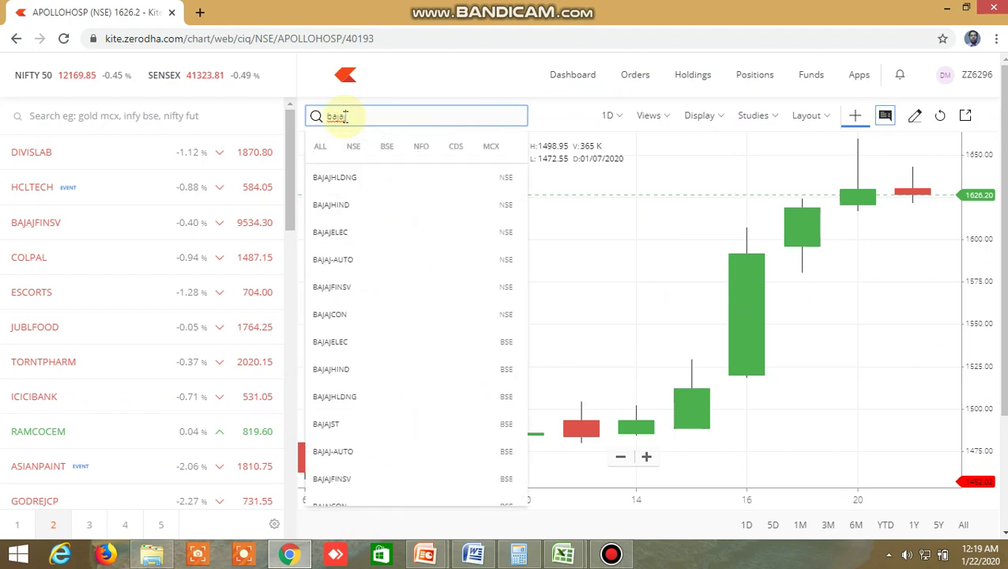
pyautogui.write('j-auto')
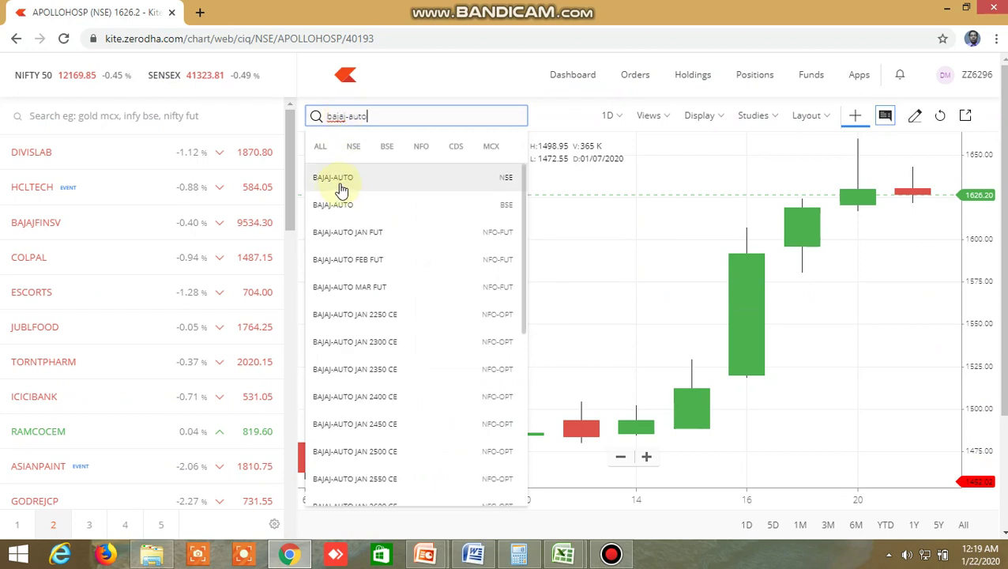
pyautogui.click(340, 180)
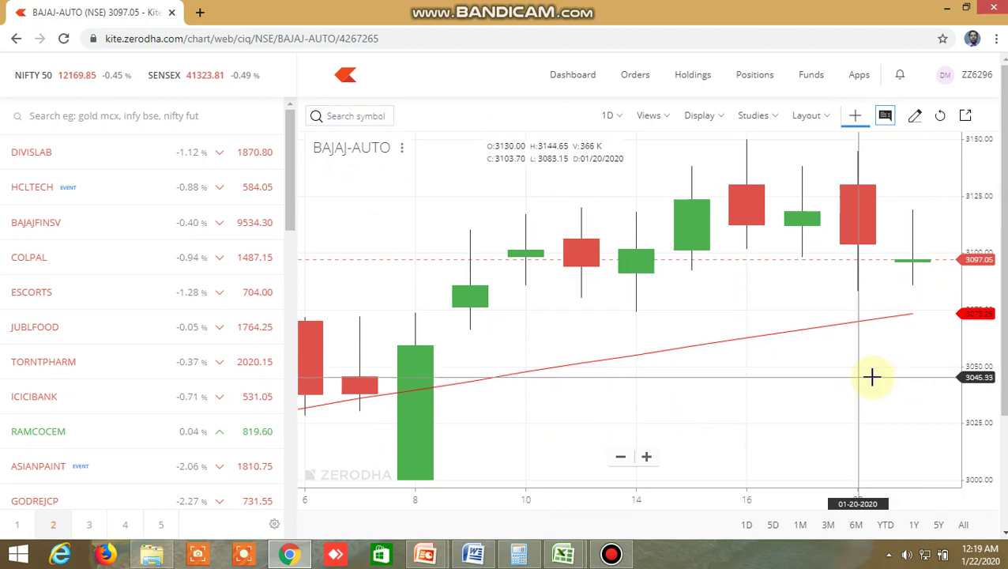
# - Switch back to the stock screener workbook in Excel
pyautogui.moveTo(563, 553)
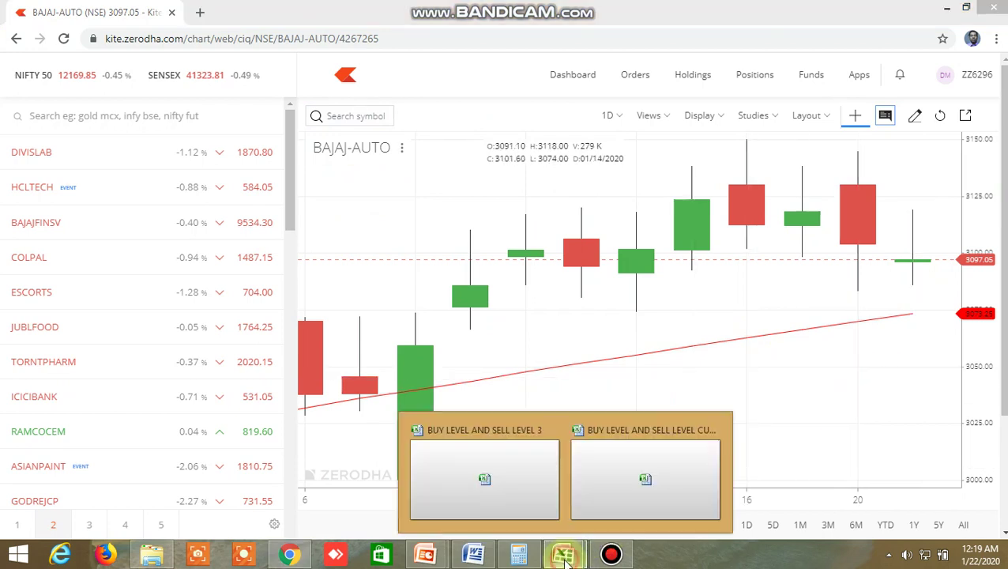